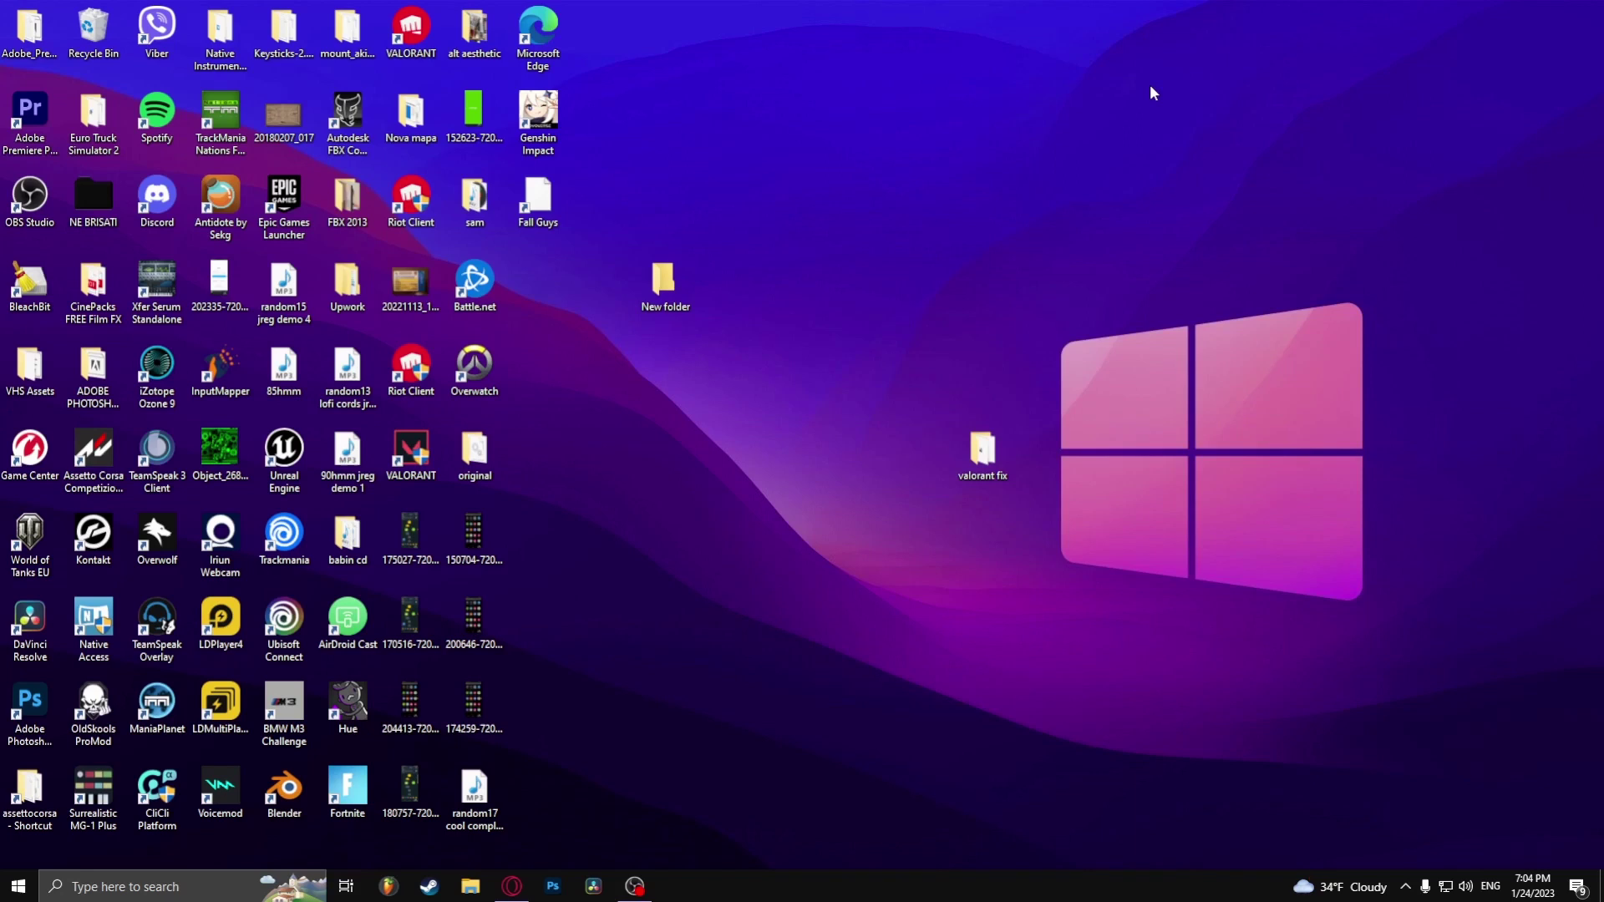
Expand the hidden system tray icons to reveal running background apps.
{"action": "left_click", "coordinate": [1410, 886]}
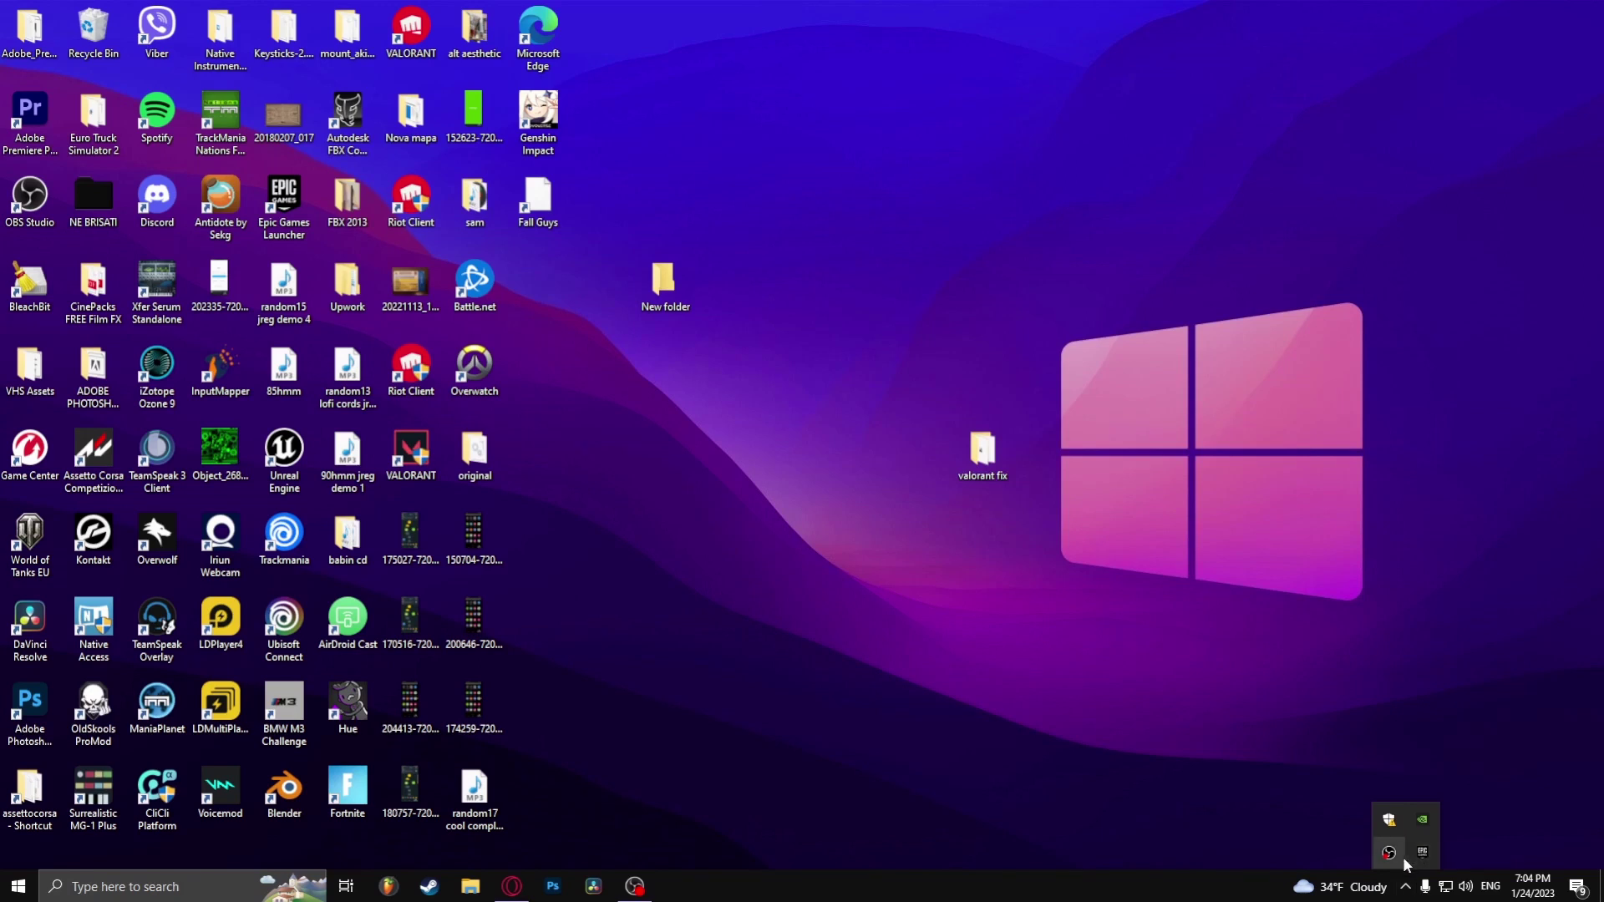
Bring up Fall Guys' Manage options in Epic Games Launcher, then quit the launcher via the account menu.
{"action": "left_click", "coordinate": [1425, 854]}
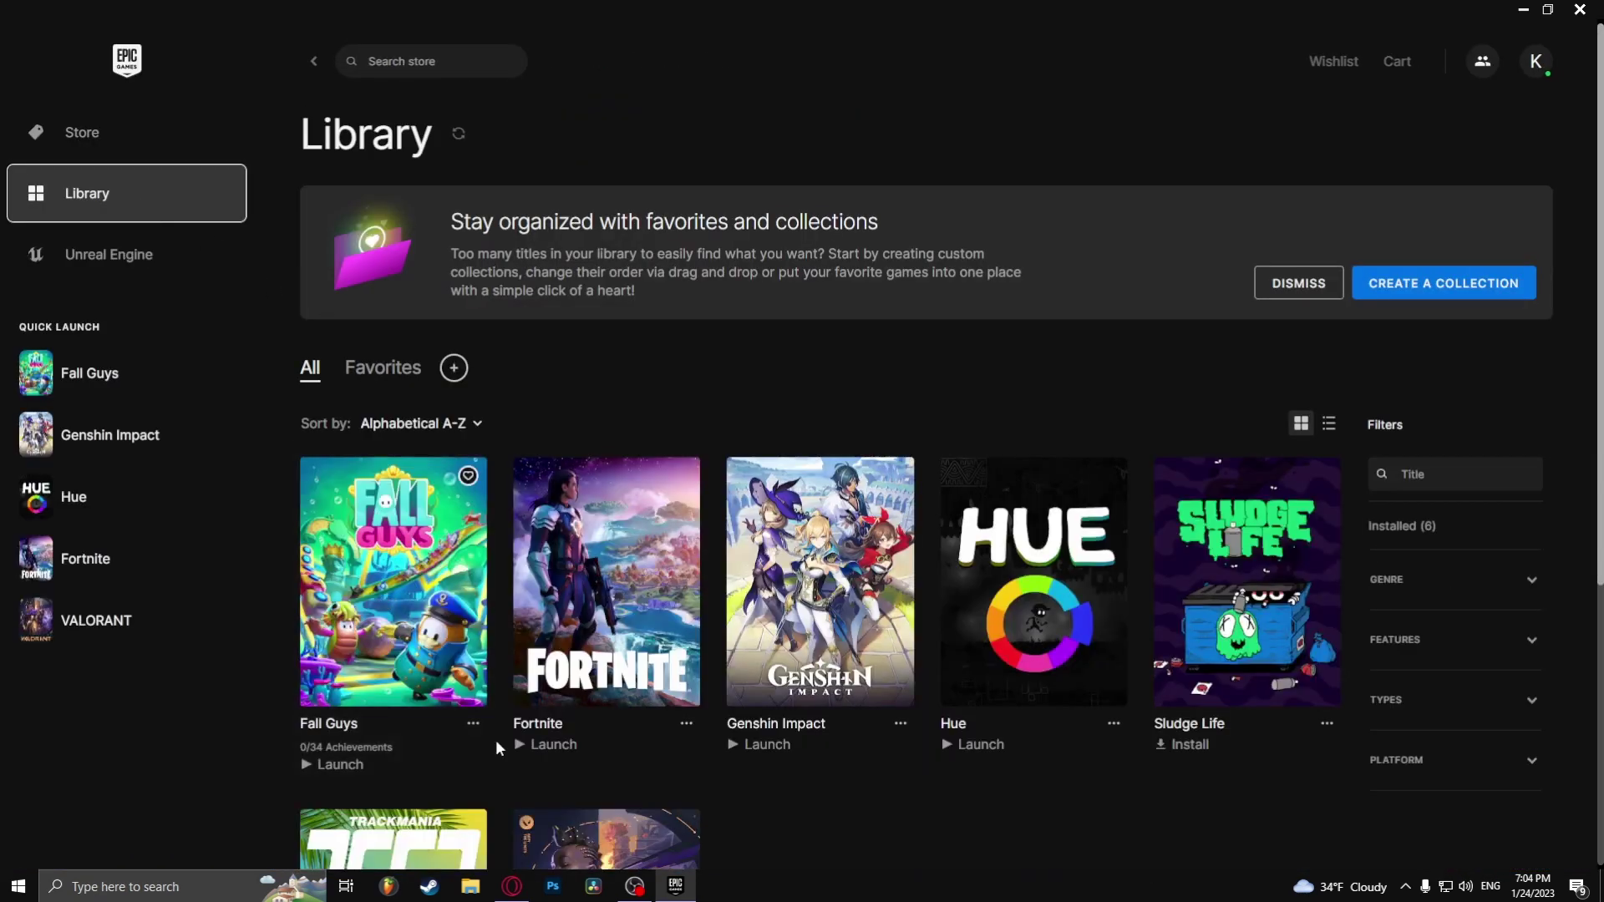
{"action": "left_click", "coordinate": [473, 724]}
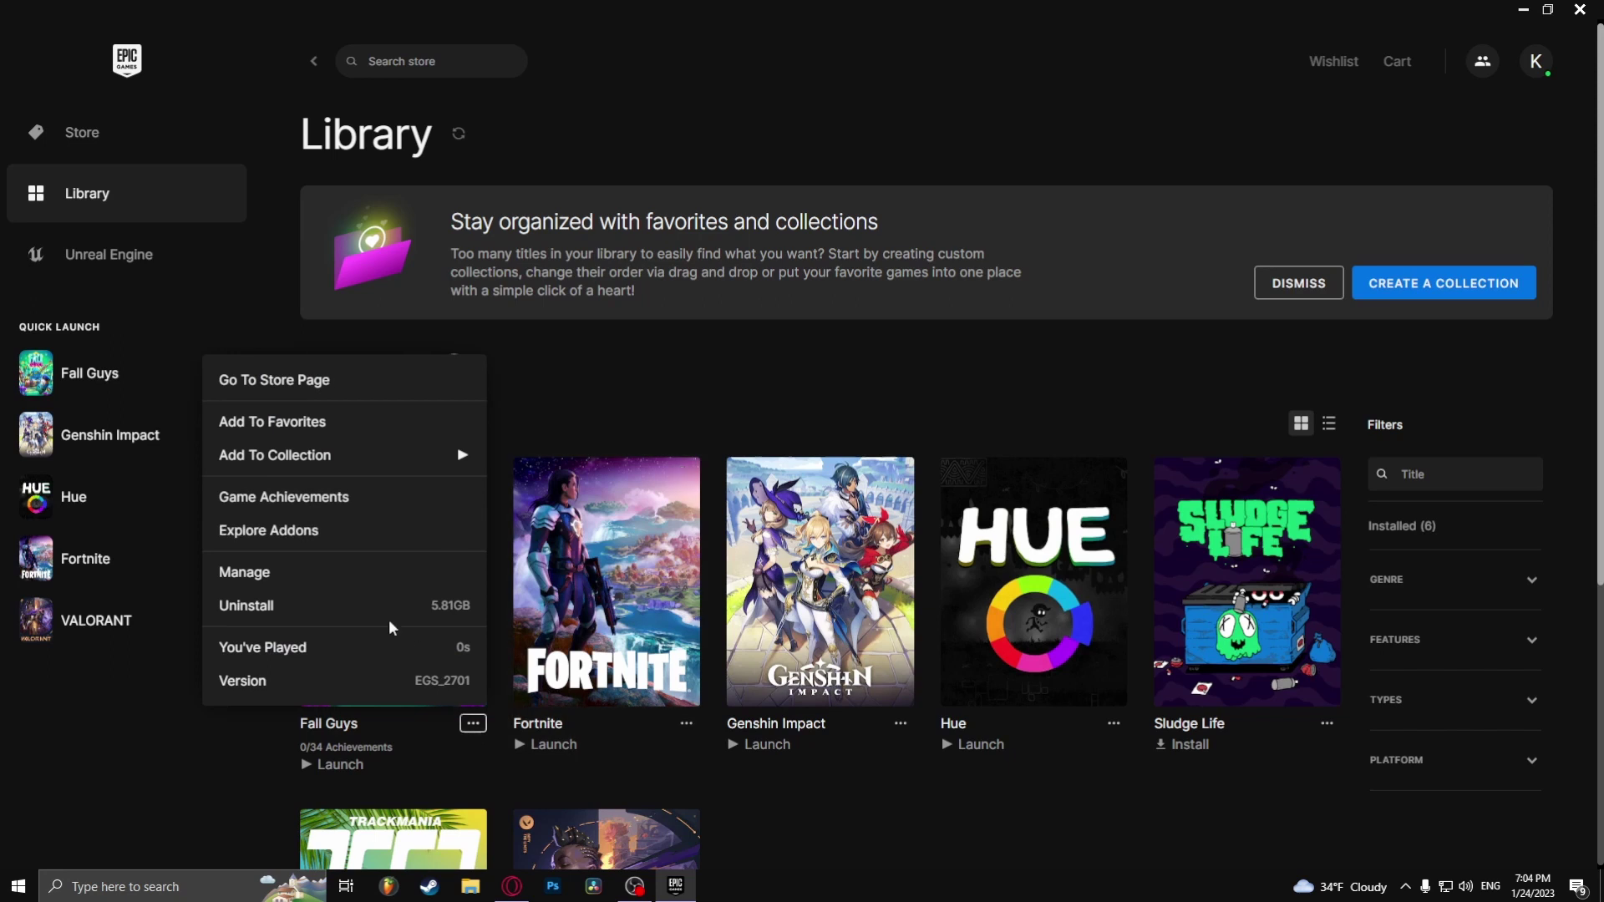
{"action": "left_click", "coordinate": [326, 572]}
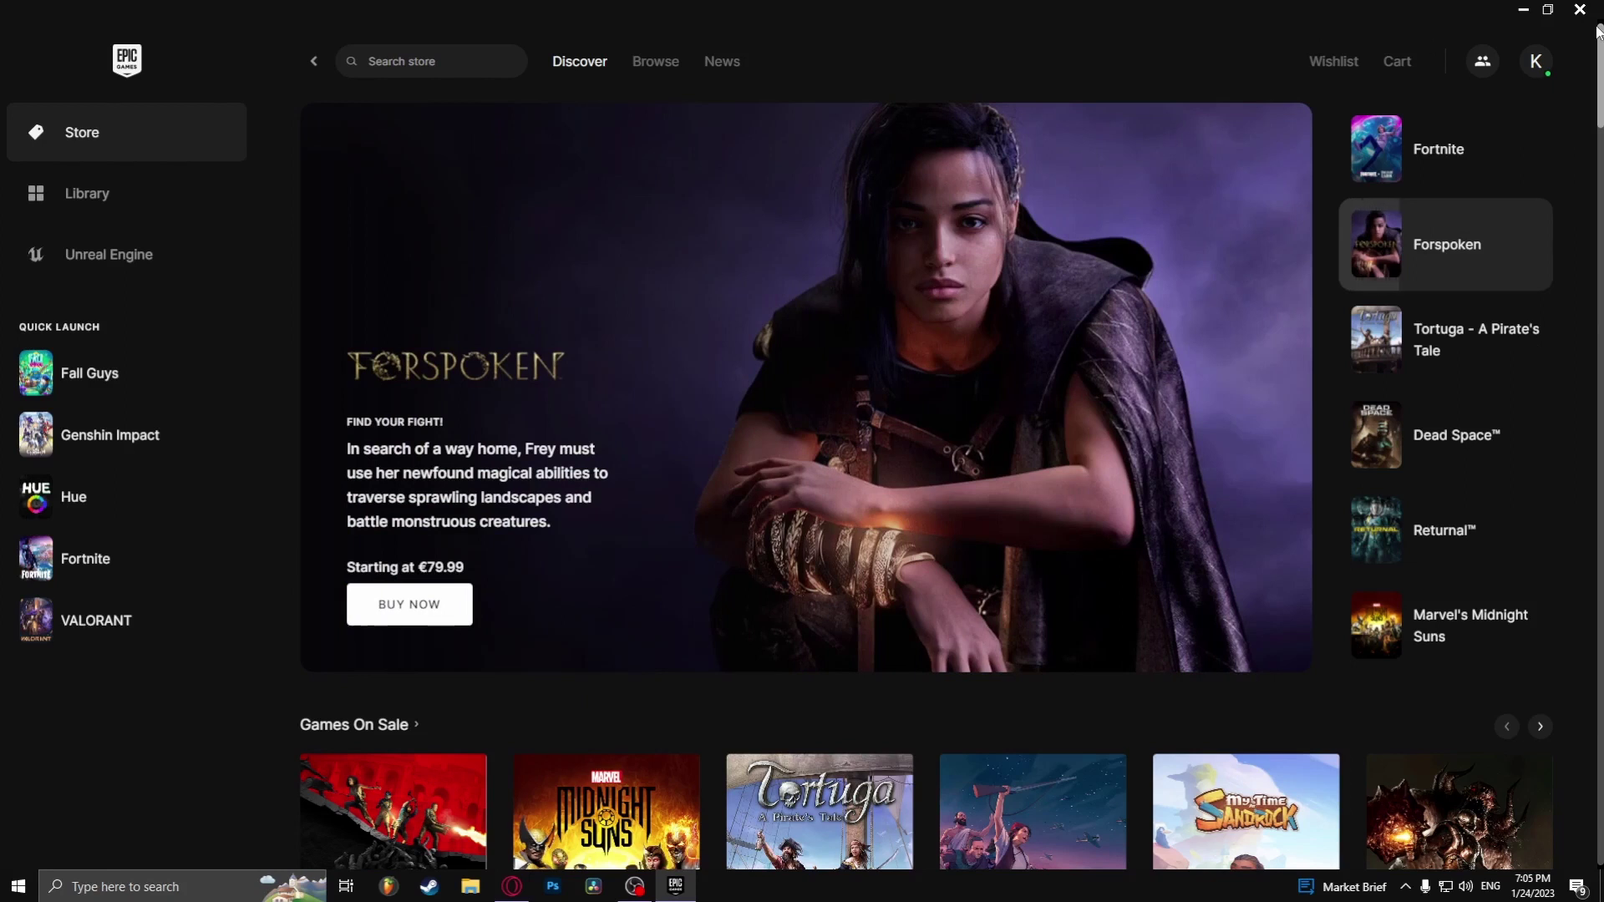
{"action": "left_click", "coordinate": [1535, 63]}
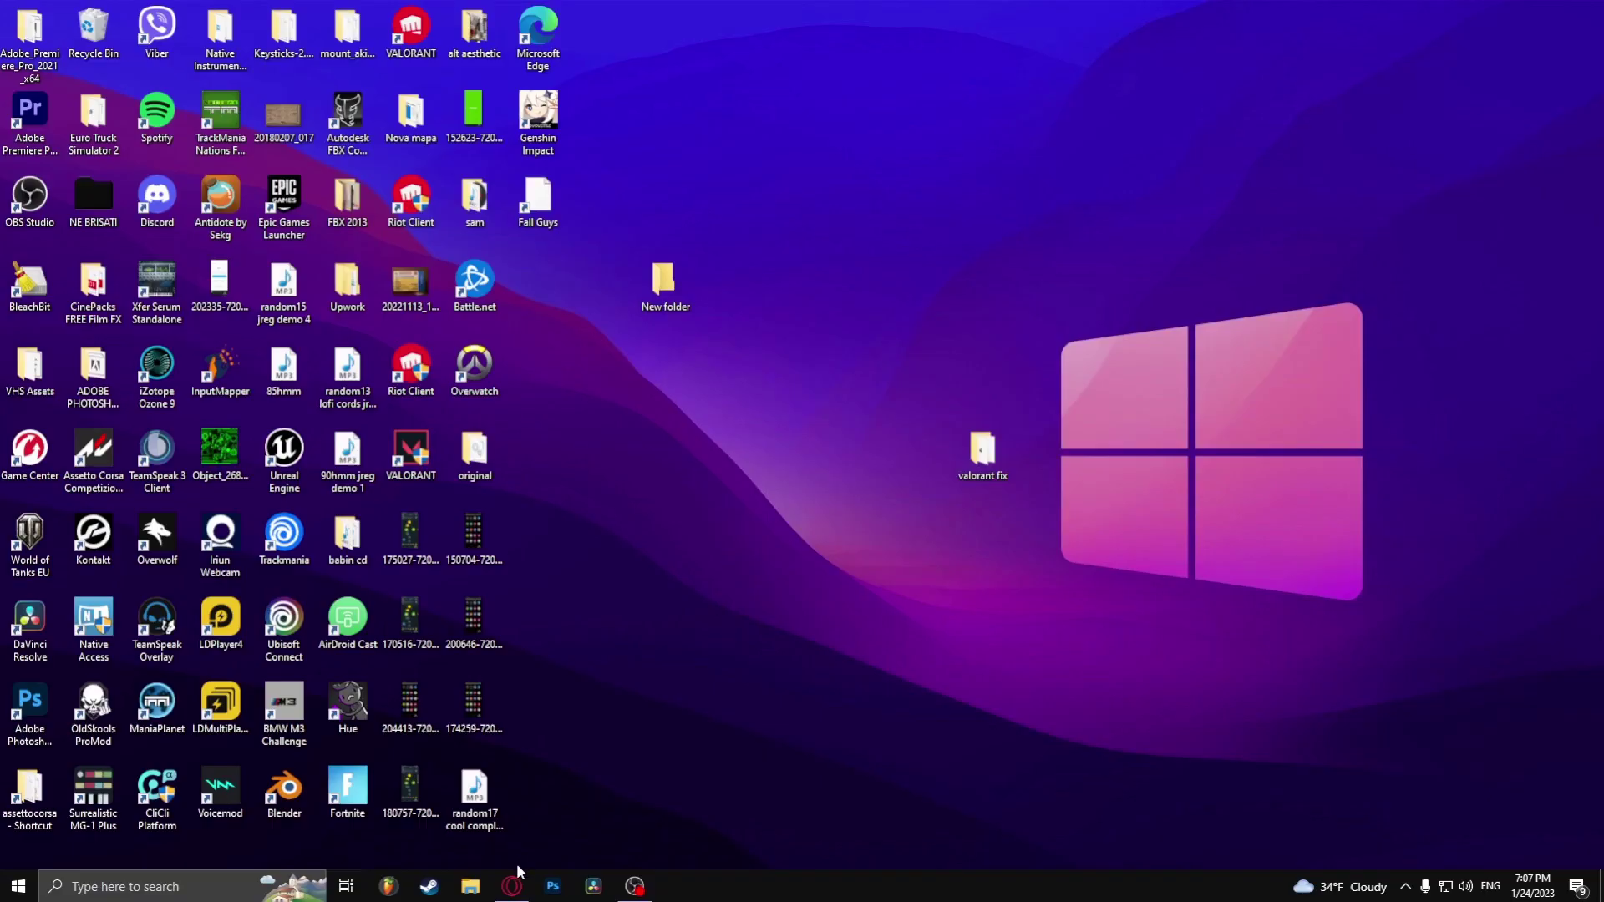
Search Downdetector for 'fall guys' and view its status page showing no current problems.
{"action": "left_click", "coordinate": [511, 887]}
{"action": "left_click", "coordinate": [1182, 113]}
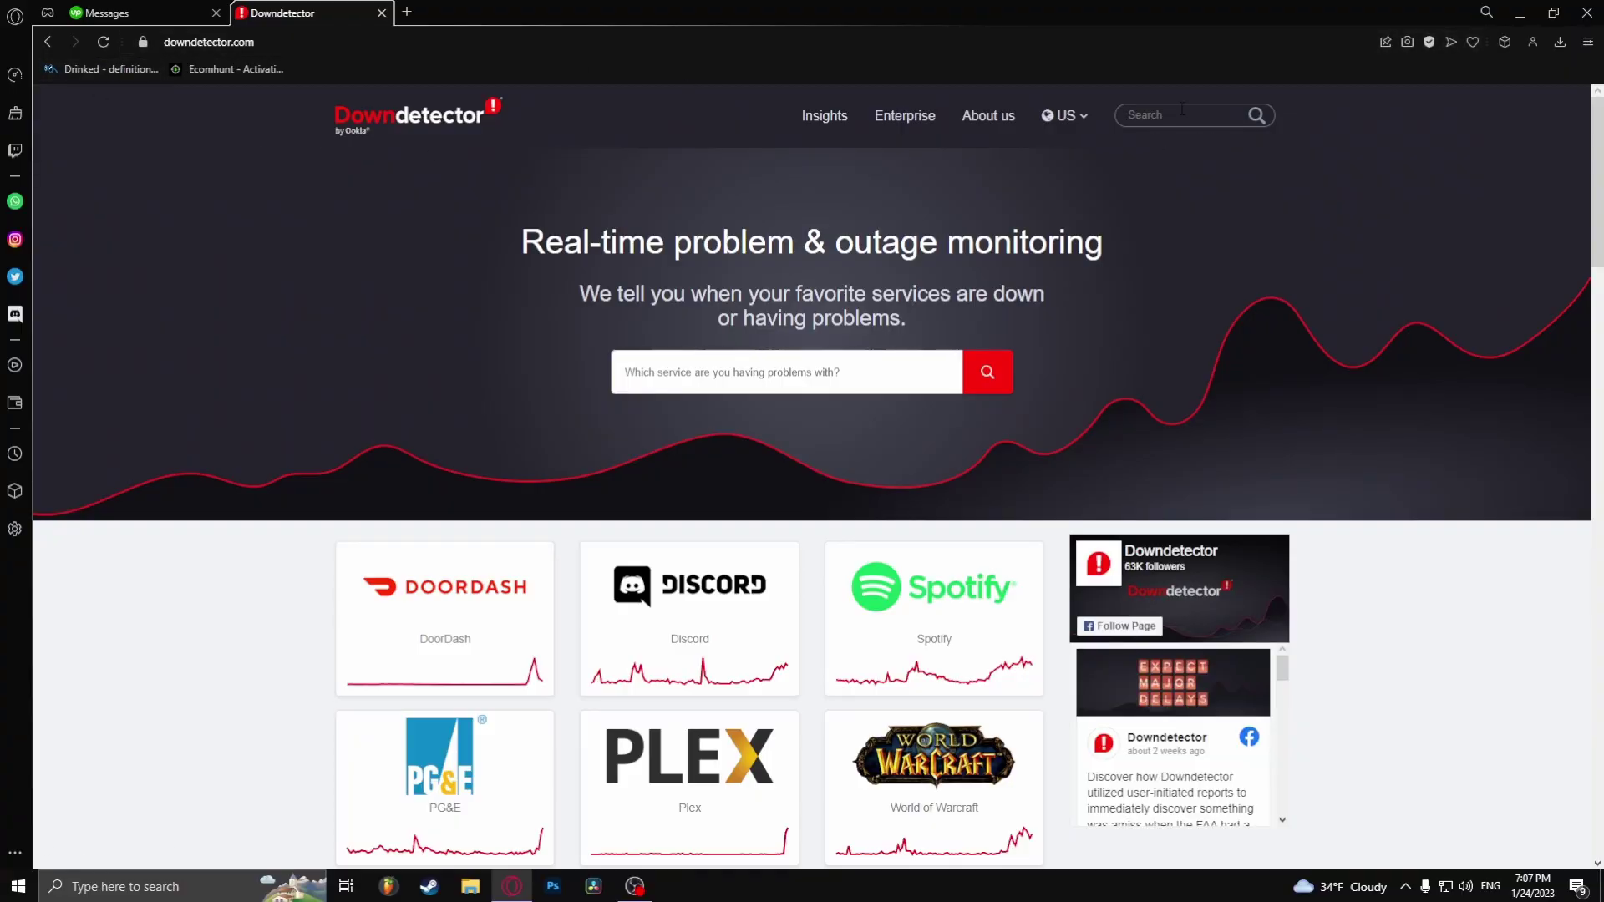
{"action": "type", "text": "fall guz"}
{"action": "key", "text": "Return"}
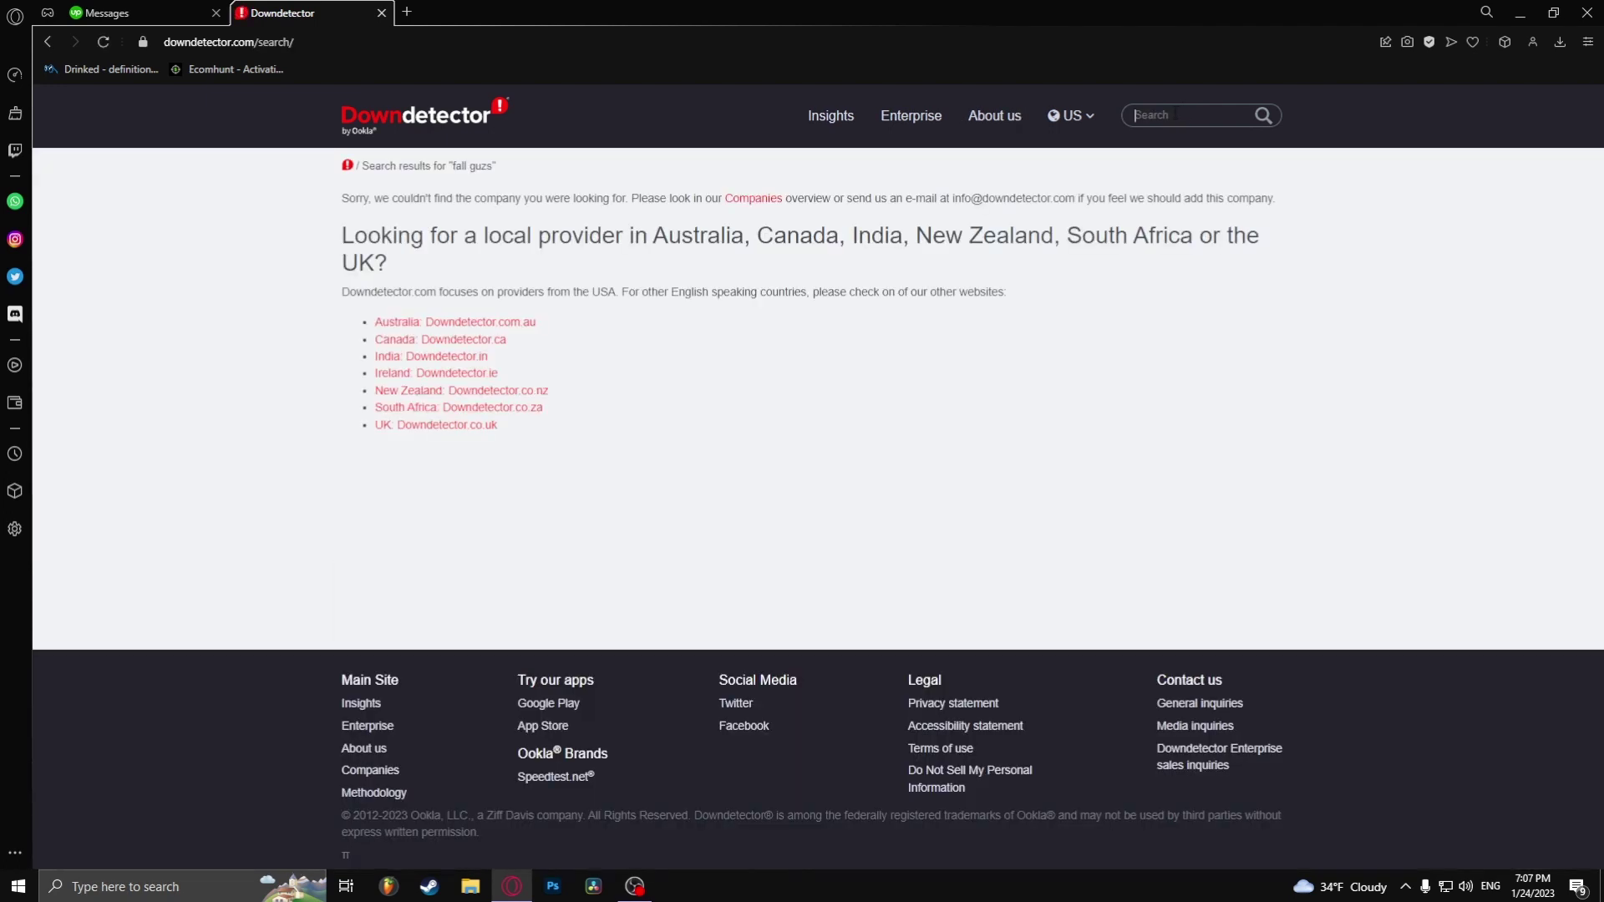
{"action": "type", "text": "guys"}
{"action": "key", "text": "Return"}
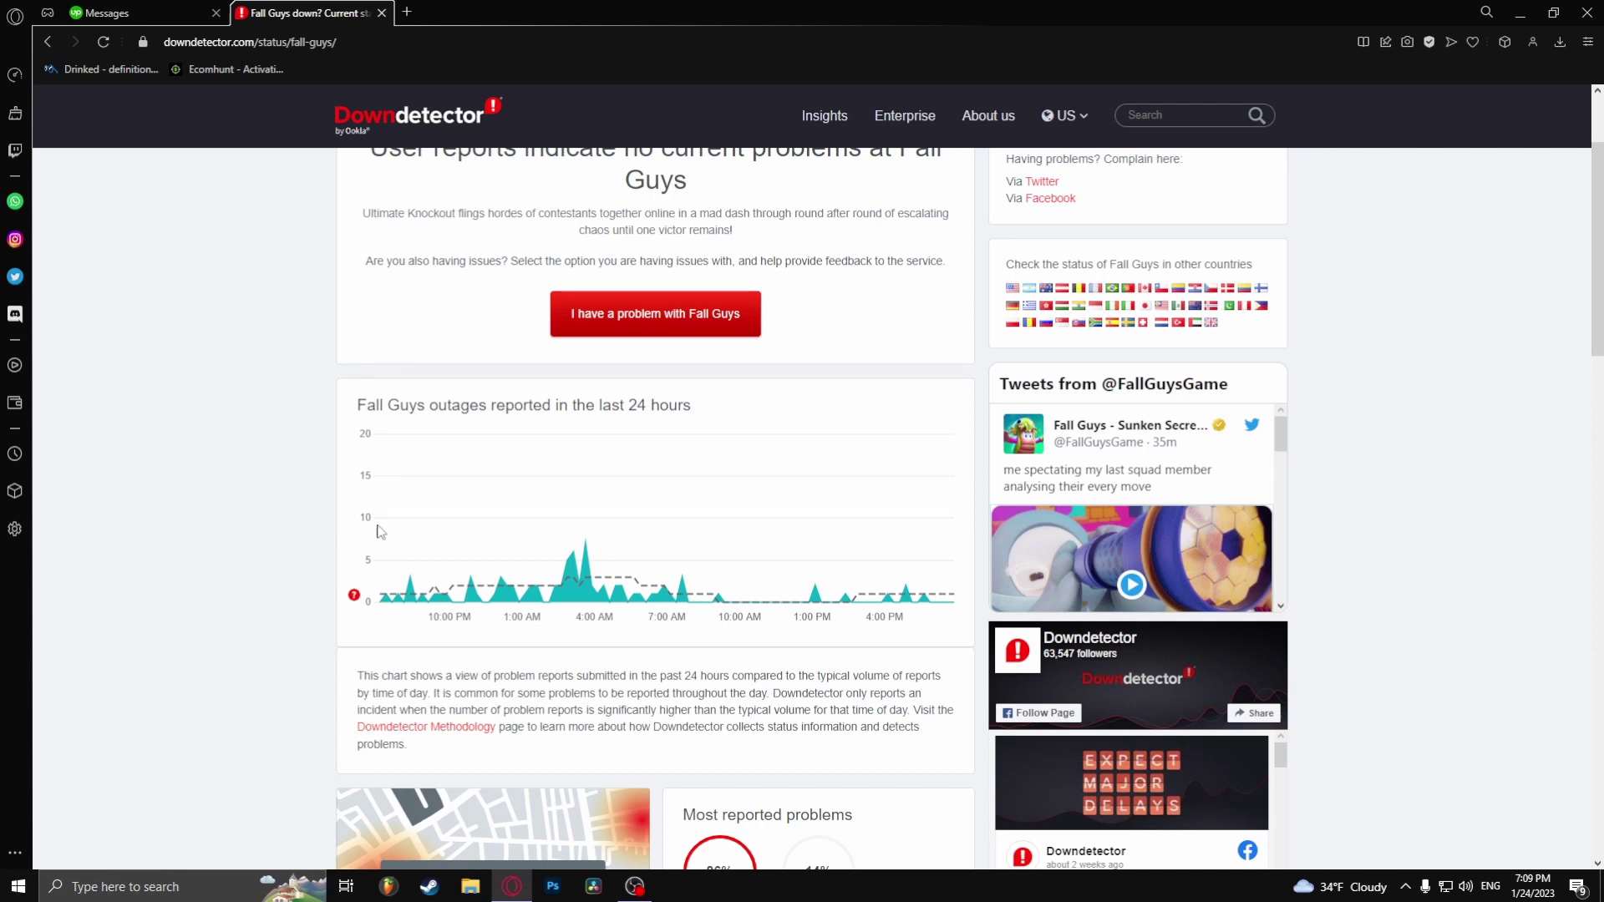
{"action": "scroll", "coordinate": [380, 532], "scroll_direction": "up", "scroll_amount": 1}
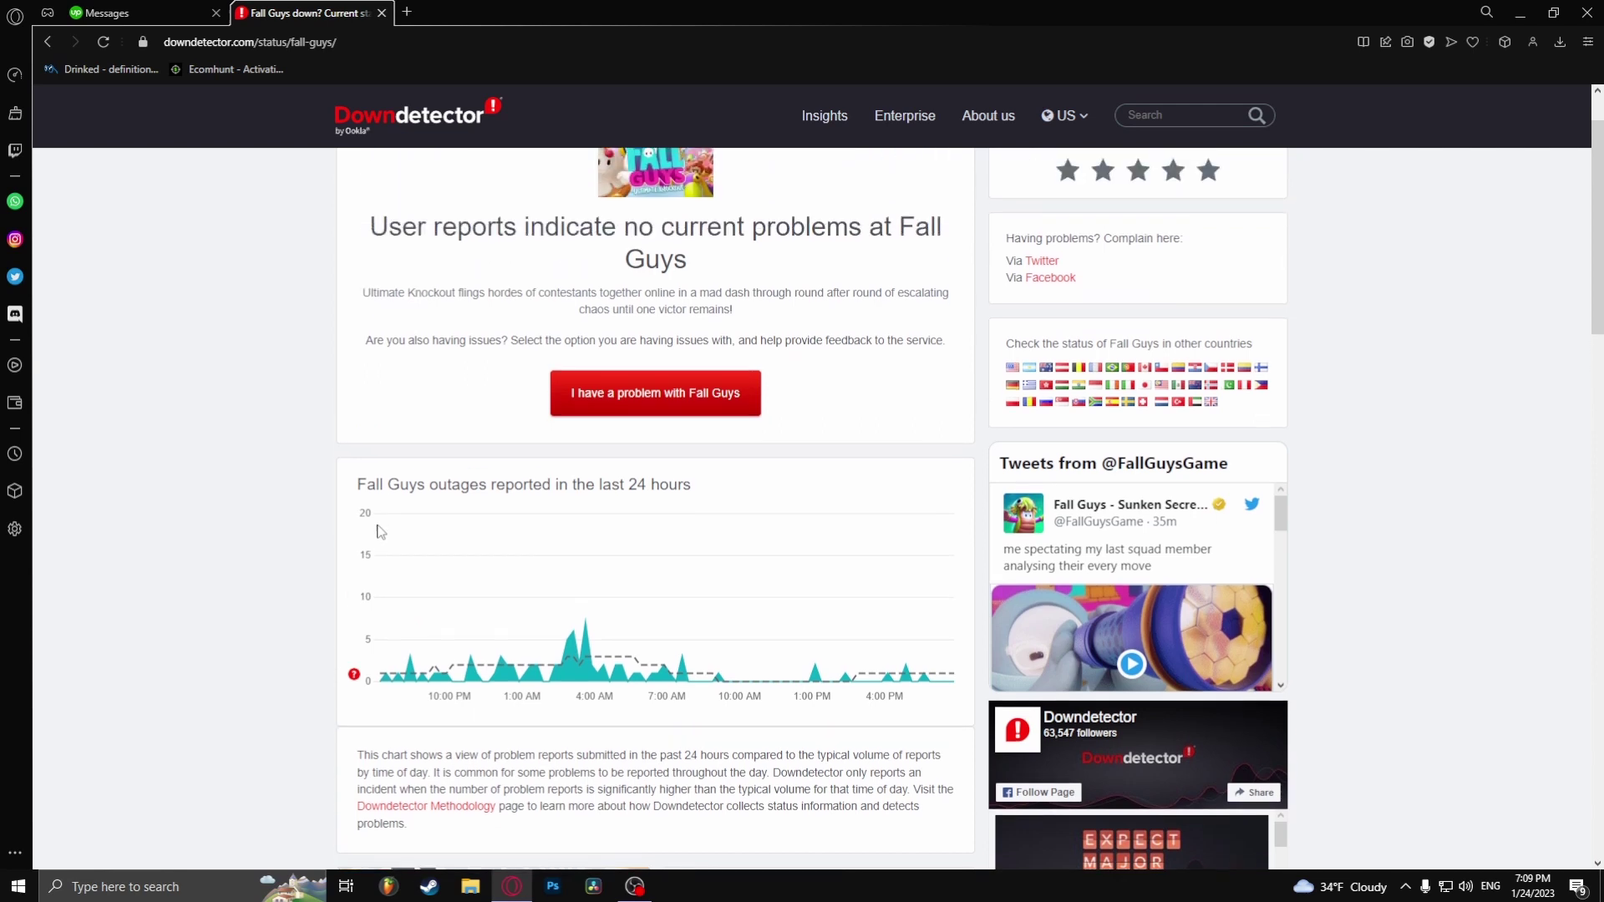
Minimize the browser and launch Control Panel from Windows search.
{"action": "left_click", "coordinate": [1520, 12]}
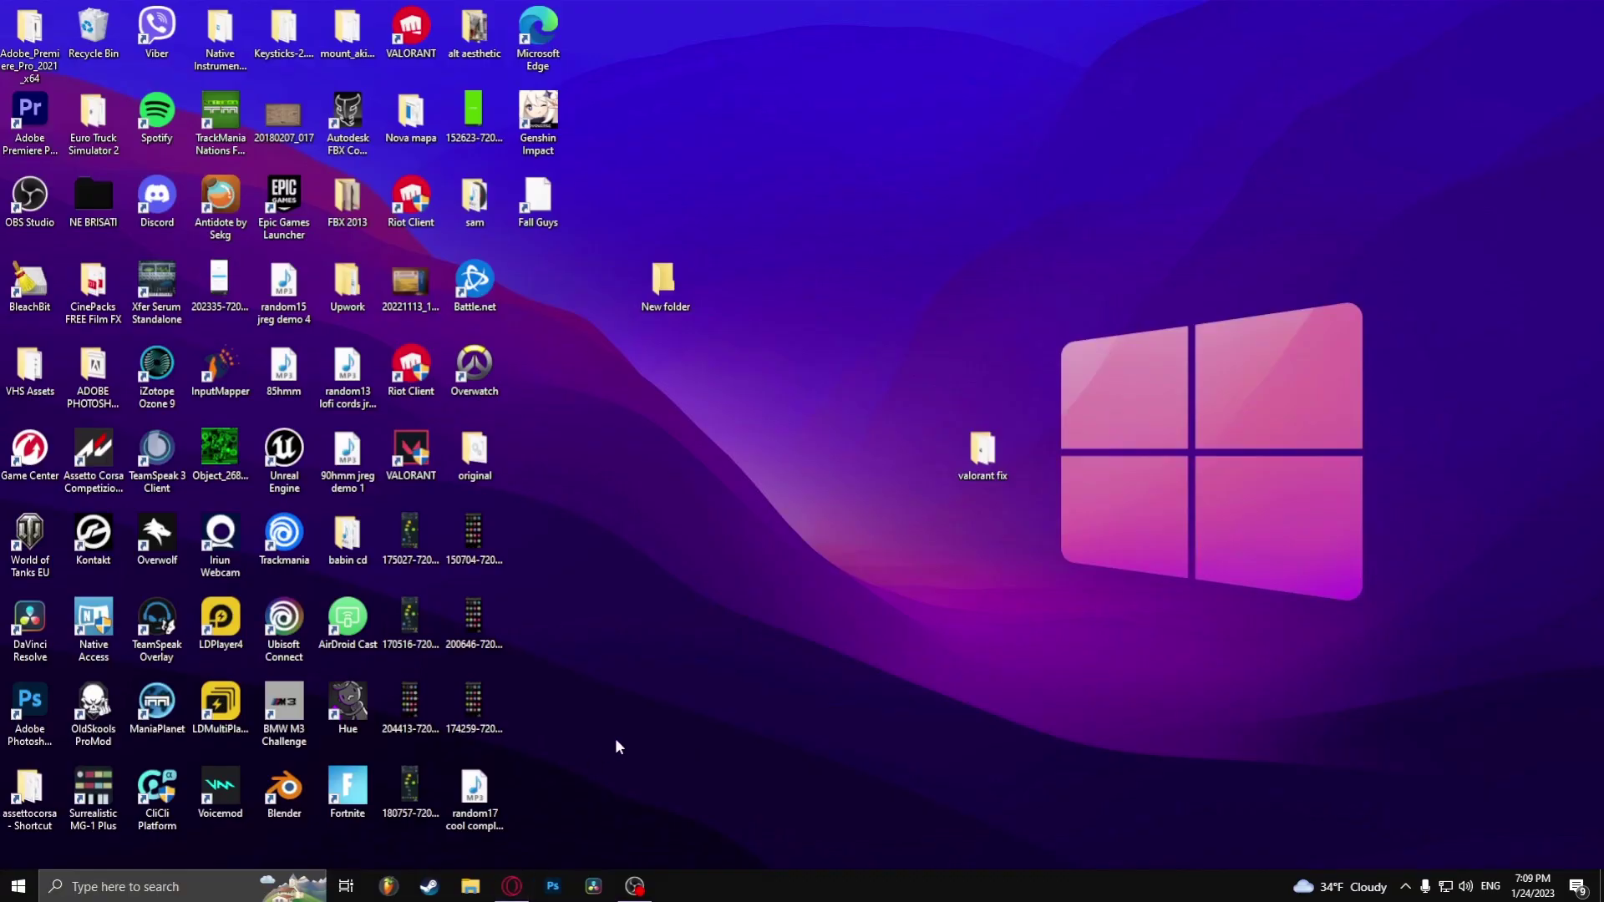
{"action": "left_click", "coordinate": [146, 878]}
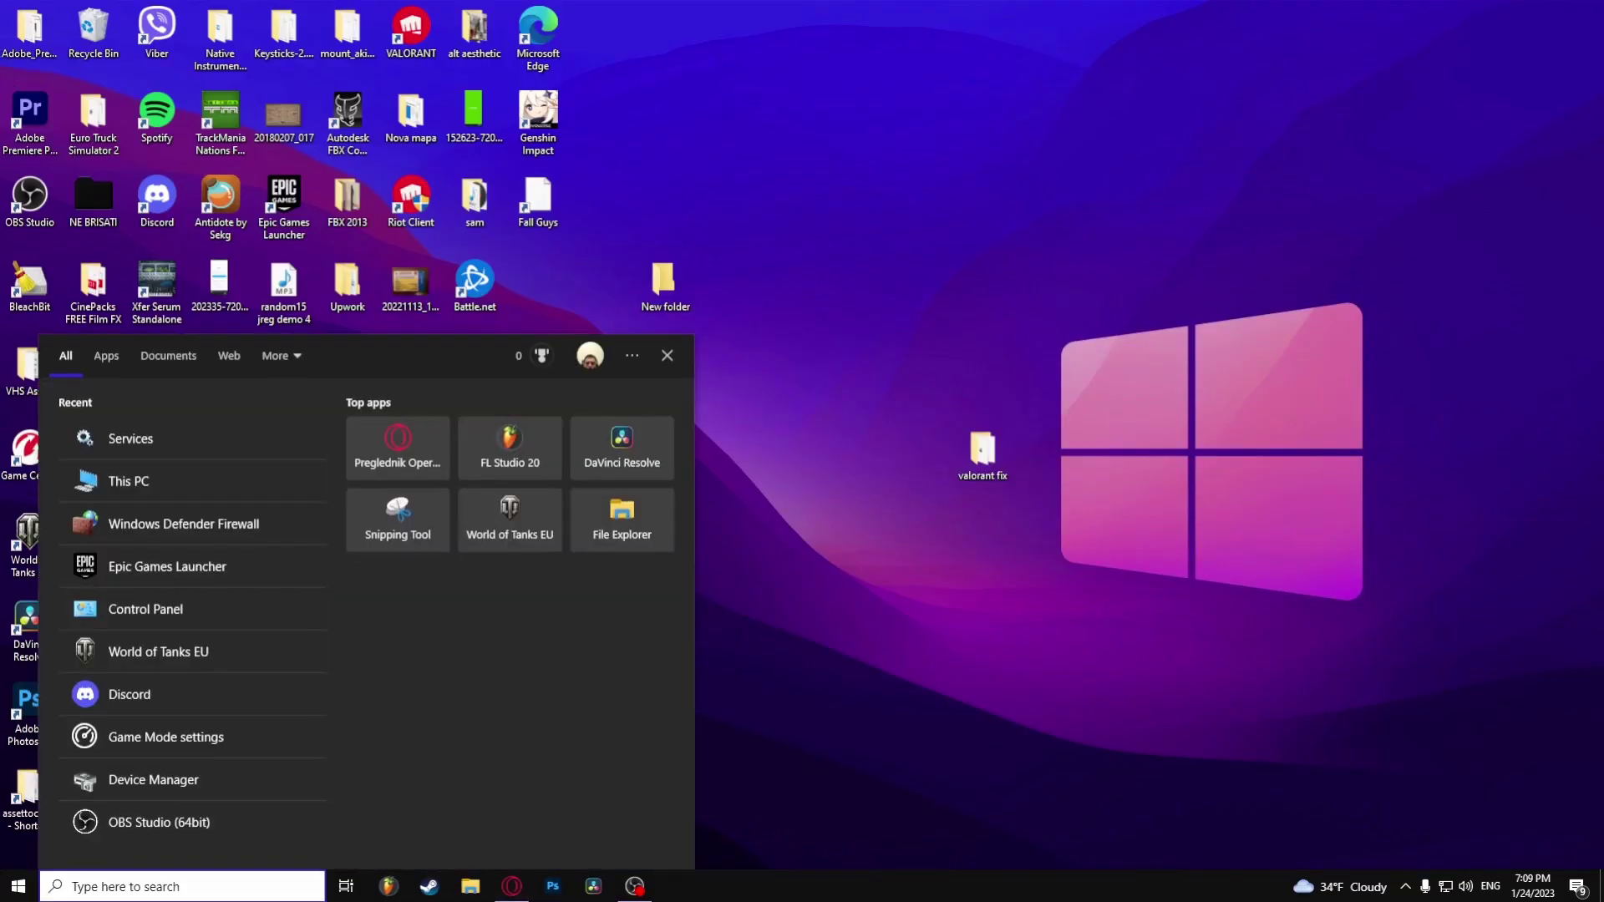
{"action": "type", "text": "cont"}
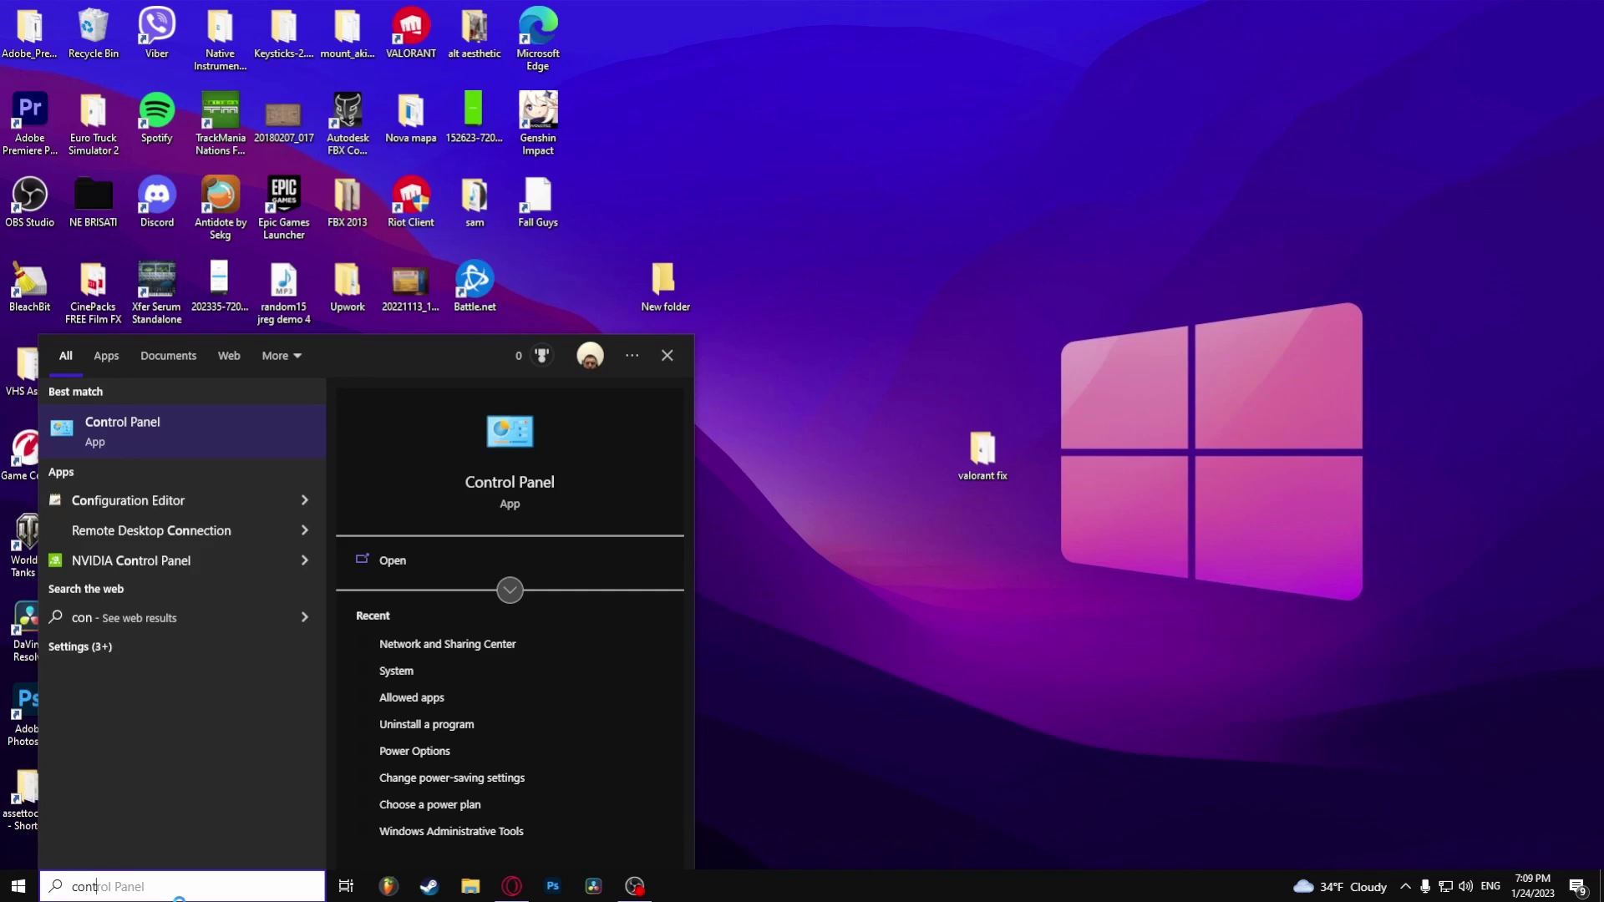
{"action": "key", "text": "Return"}
{"action": "type", "text": "u"}
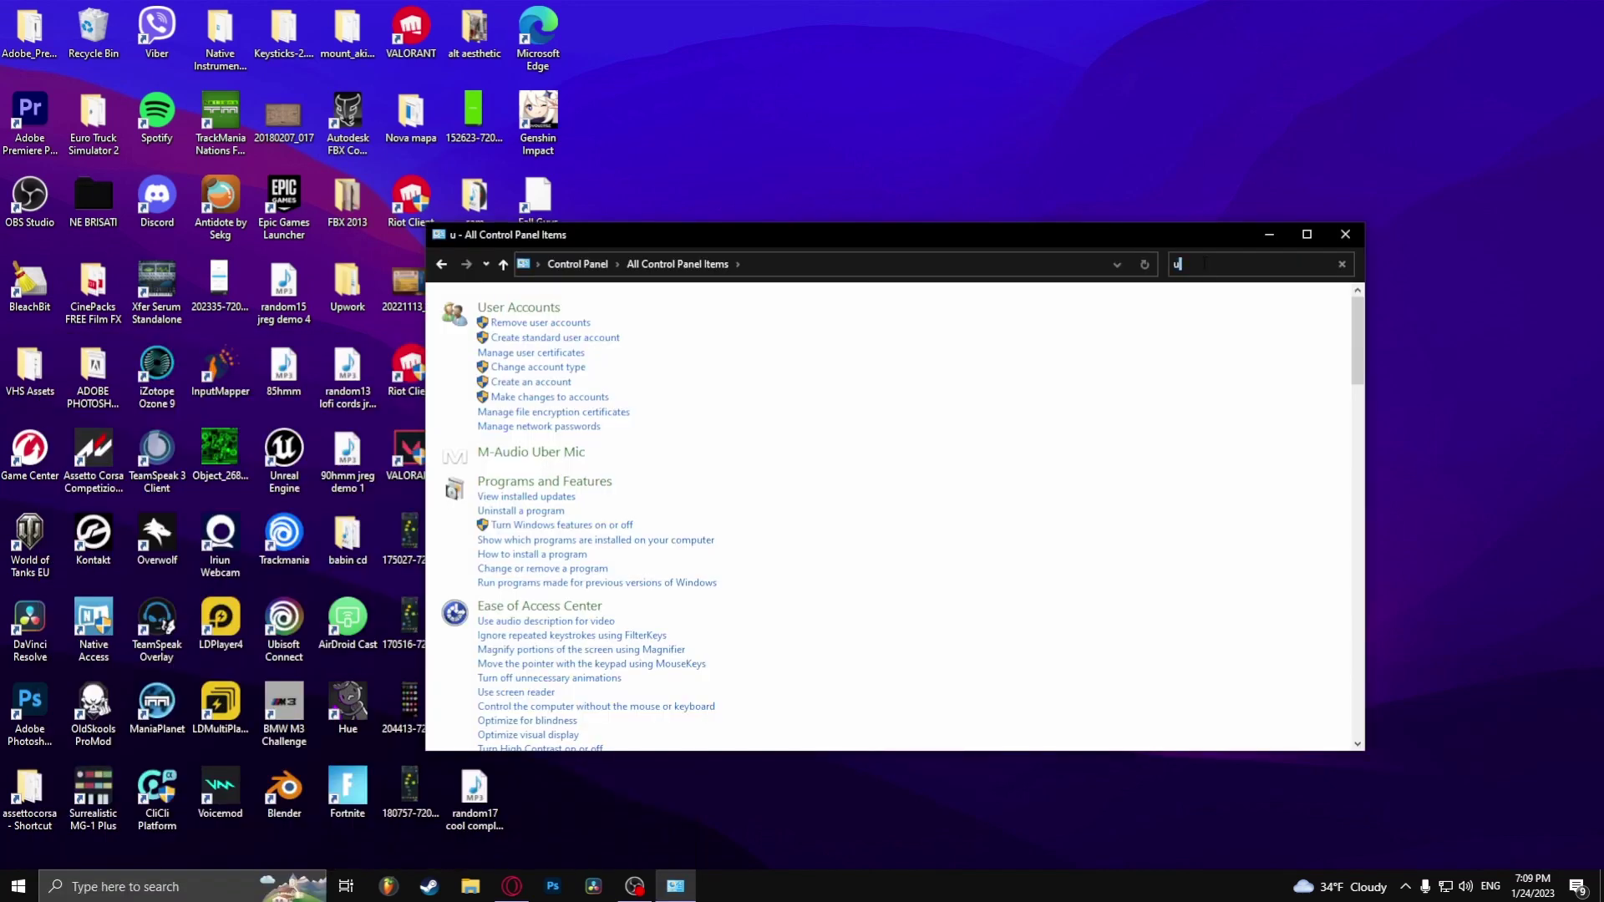
{"action": "type", "text": "nin"}
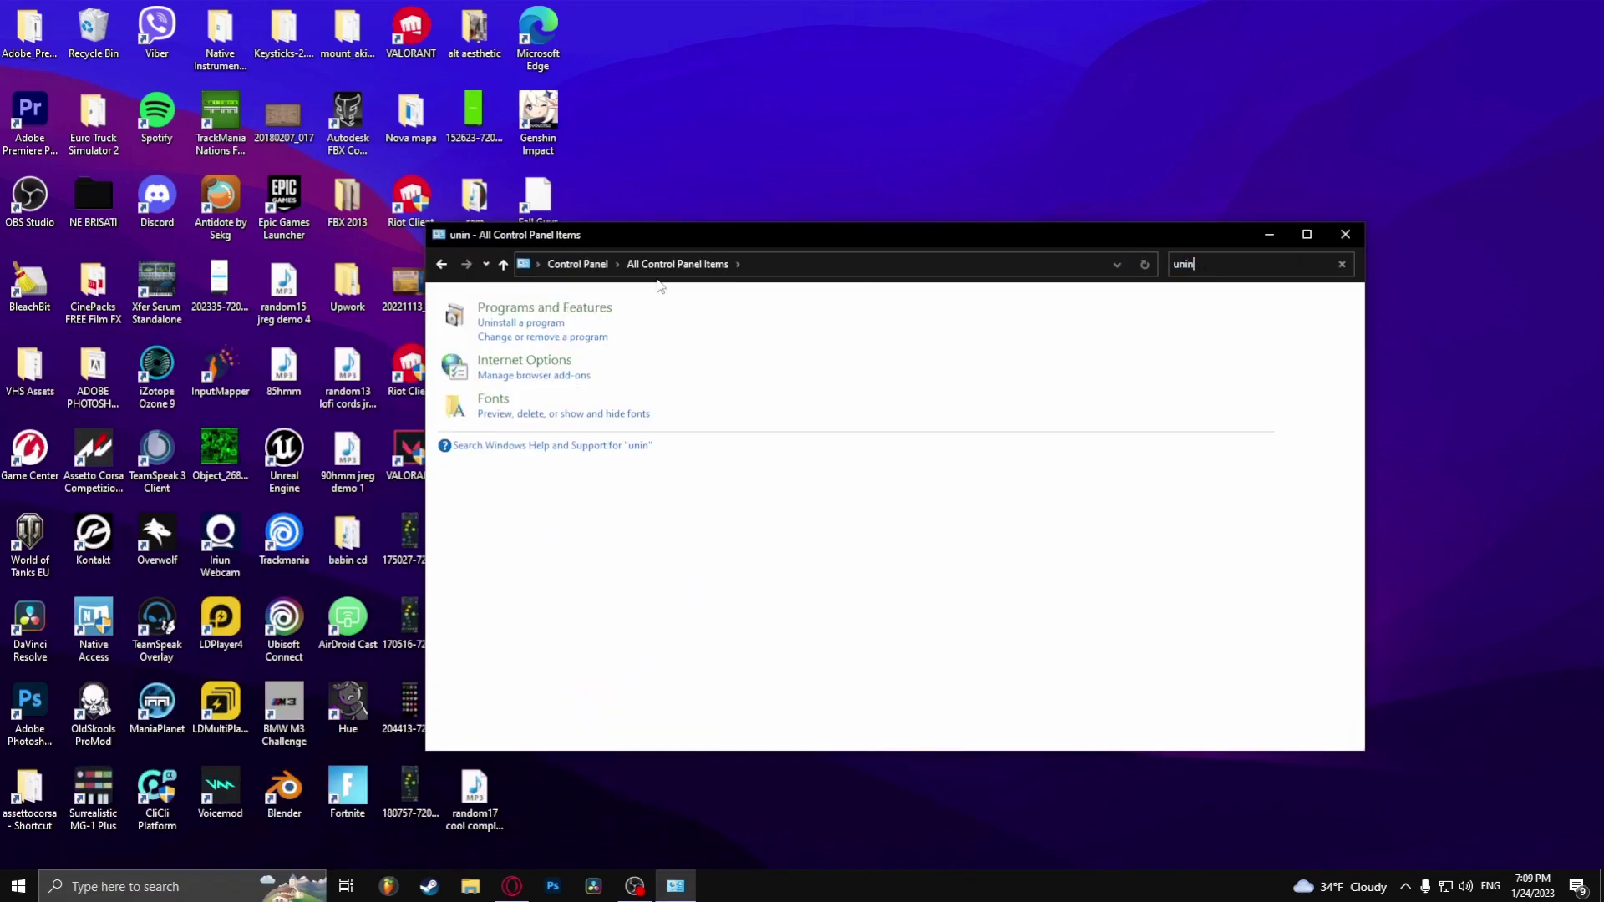
{"action": "left_click", "coordinate": [531, 322]}
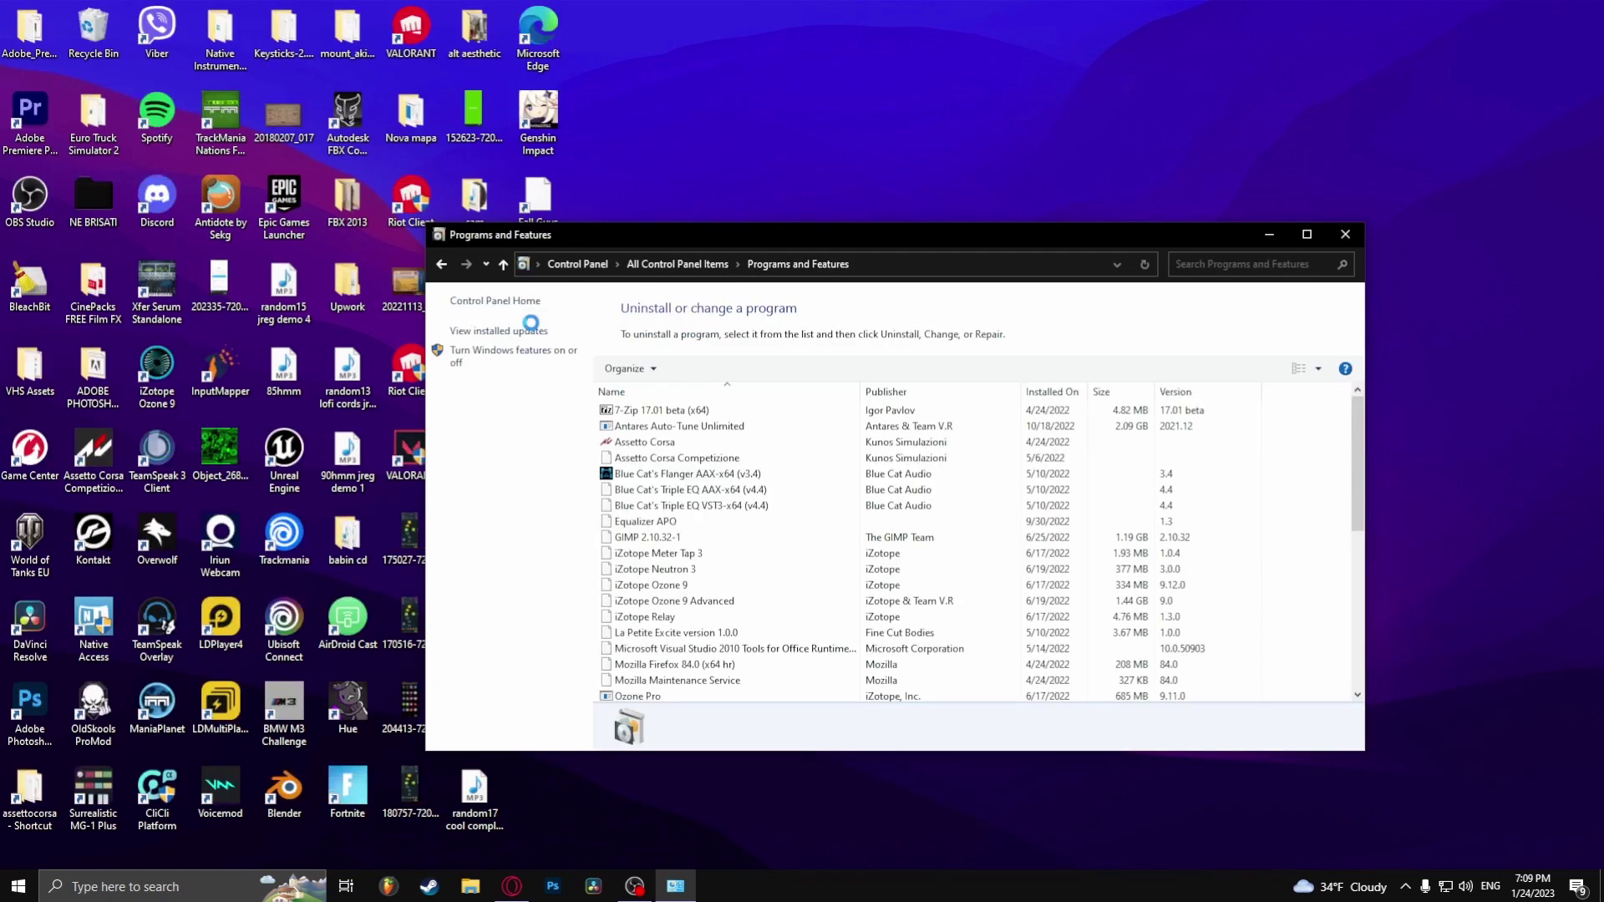
{"action": "scroll", "coordinate": [813, 550], "scroll_direction": "down", "scroll_amount": 2}
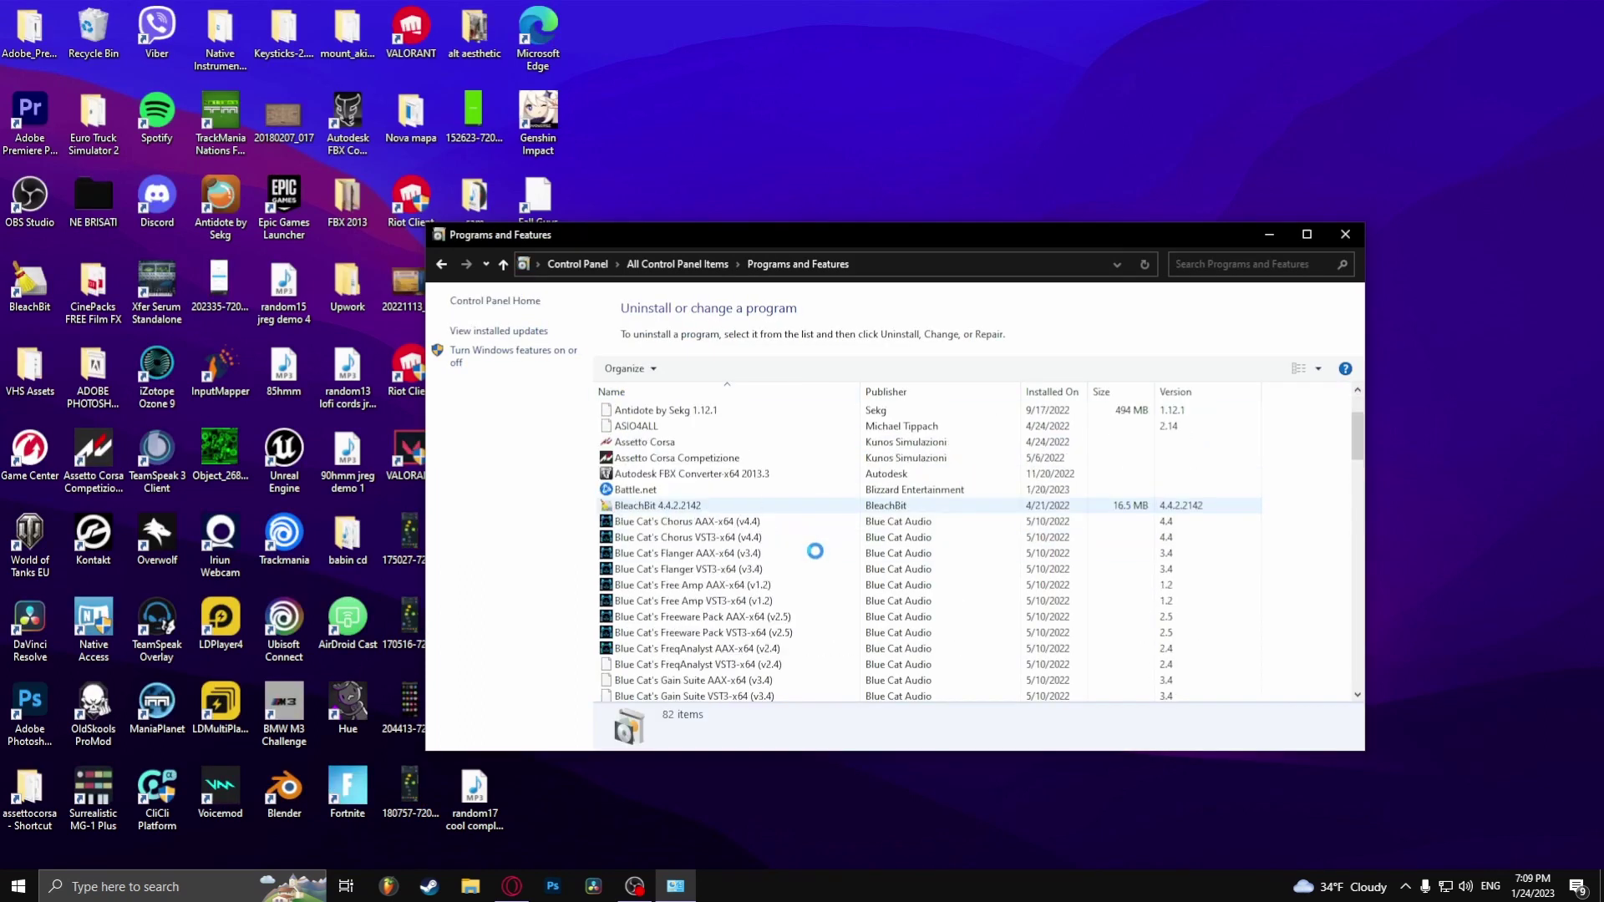
{"action": "scroll", "coordinate": [814, 549], "scroll_direction": "down", "scroll_amount": 3}
{"action": "scroll", "coordinate": [777, 527], "scroll_direction": "down", "scroll_amount": 5}
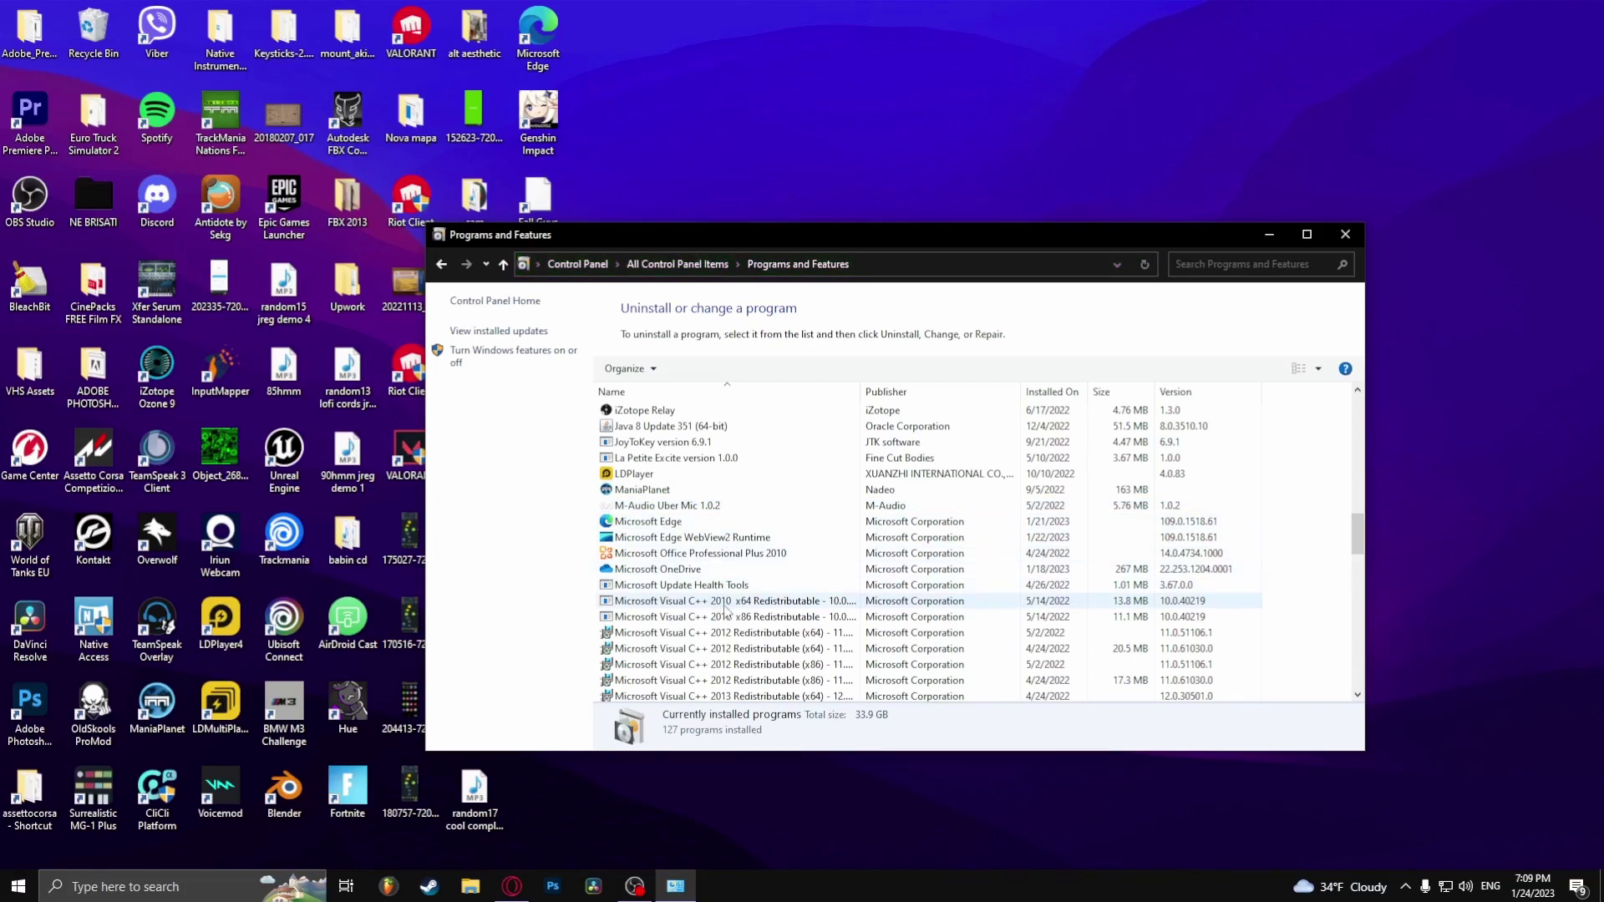
{"action": "scroll", "coordinate": [752, 613], "scroll_direction": "down", "scroll_amount": 1}
{"action": "scroll", "coordinate": [746, 570], "scroll_direction": "down", "scroll_amount": 1}
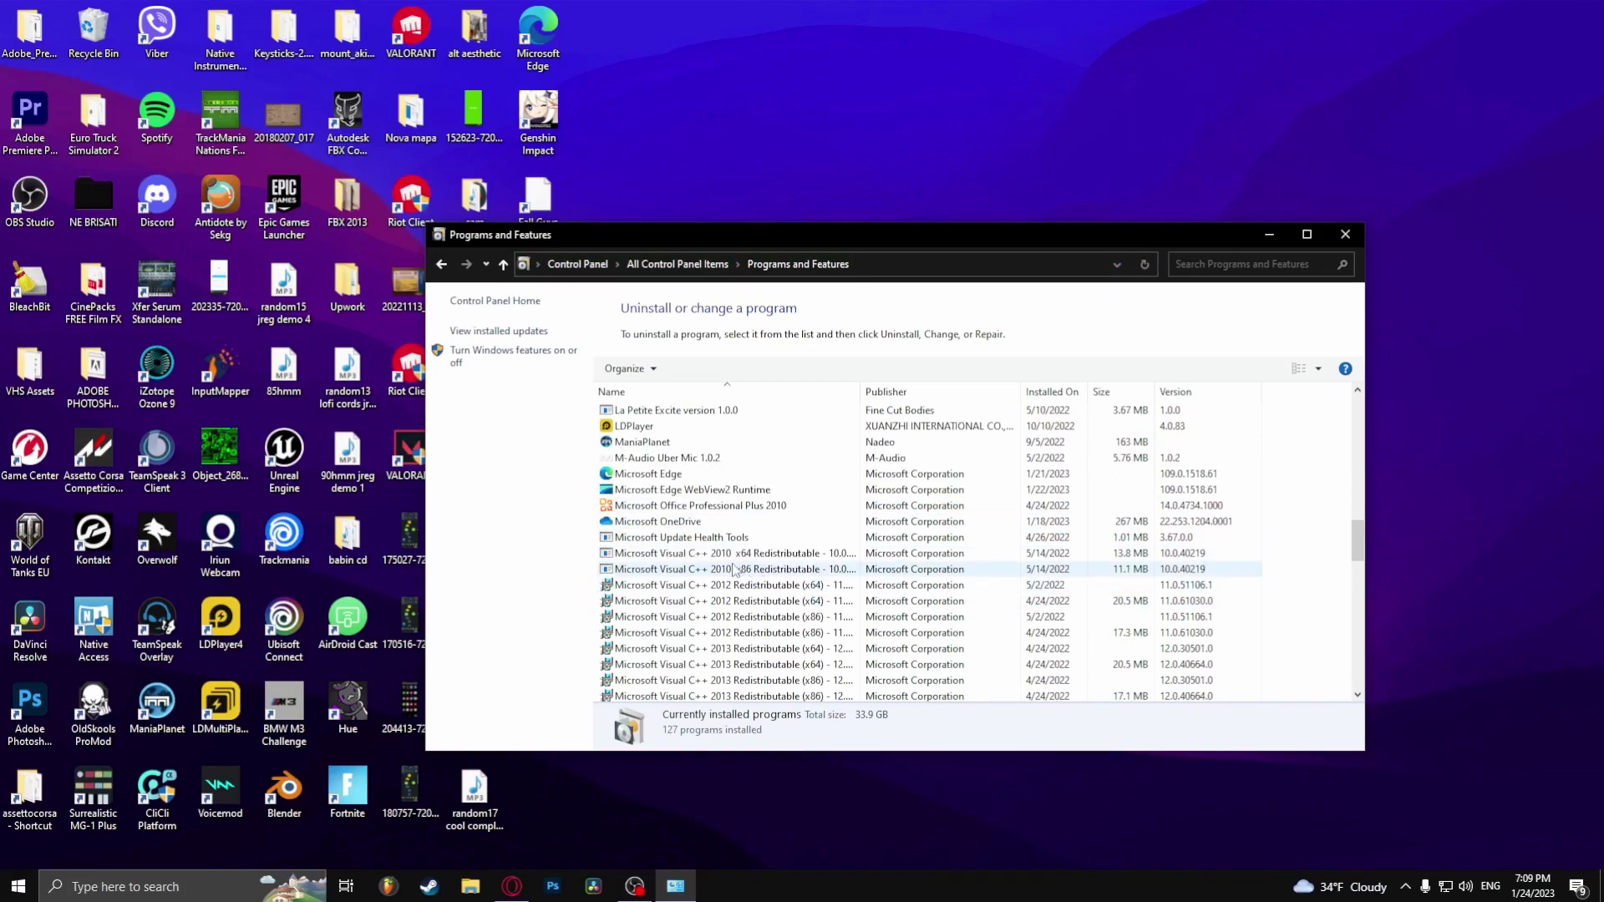
{"action": "left_click", "coordinate": [721, 506]}
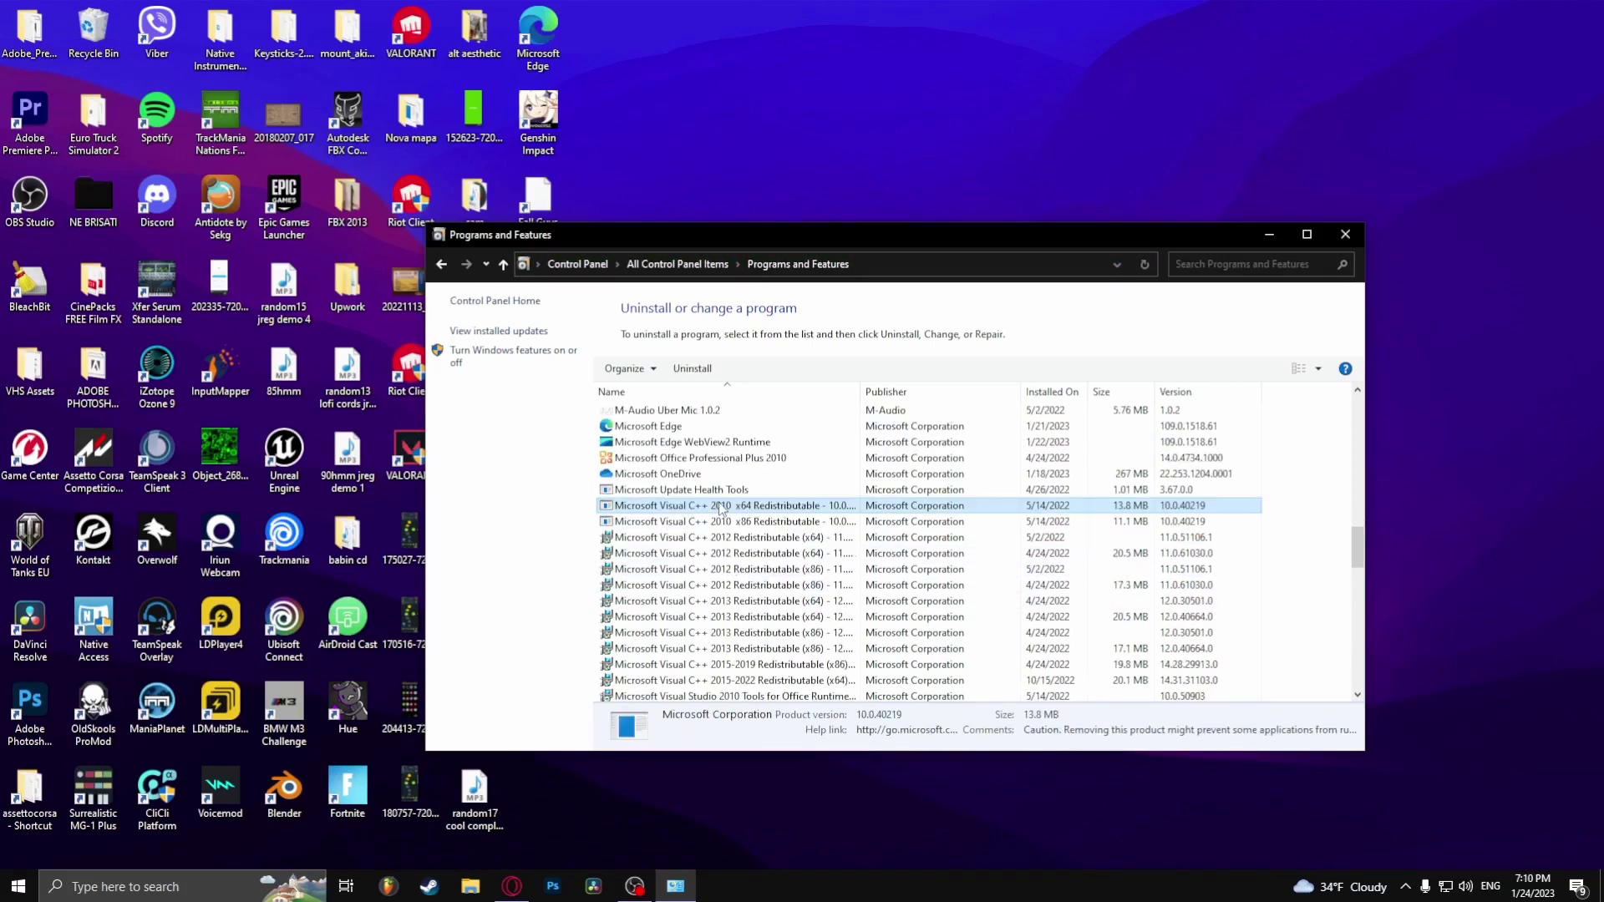
{"action": "left_click", "coordinate": [679, 368]}
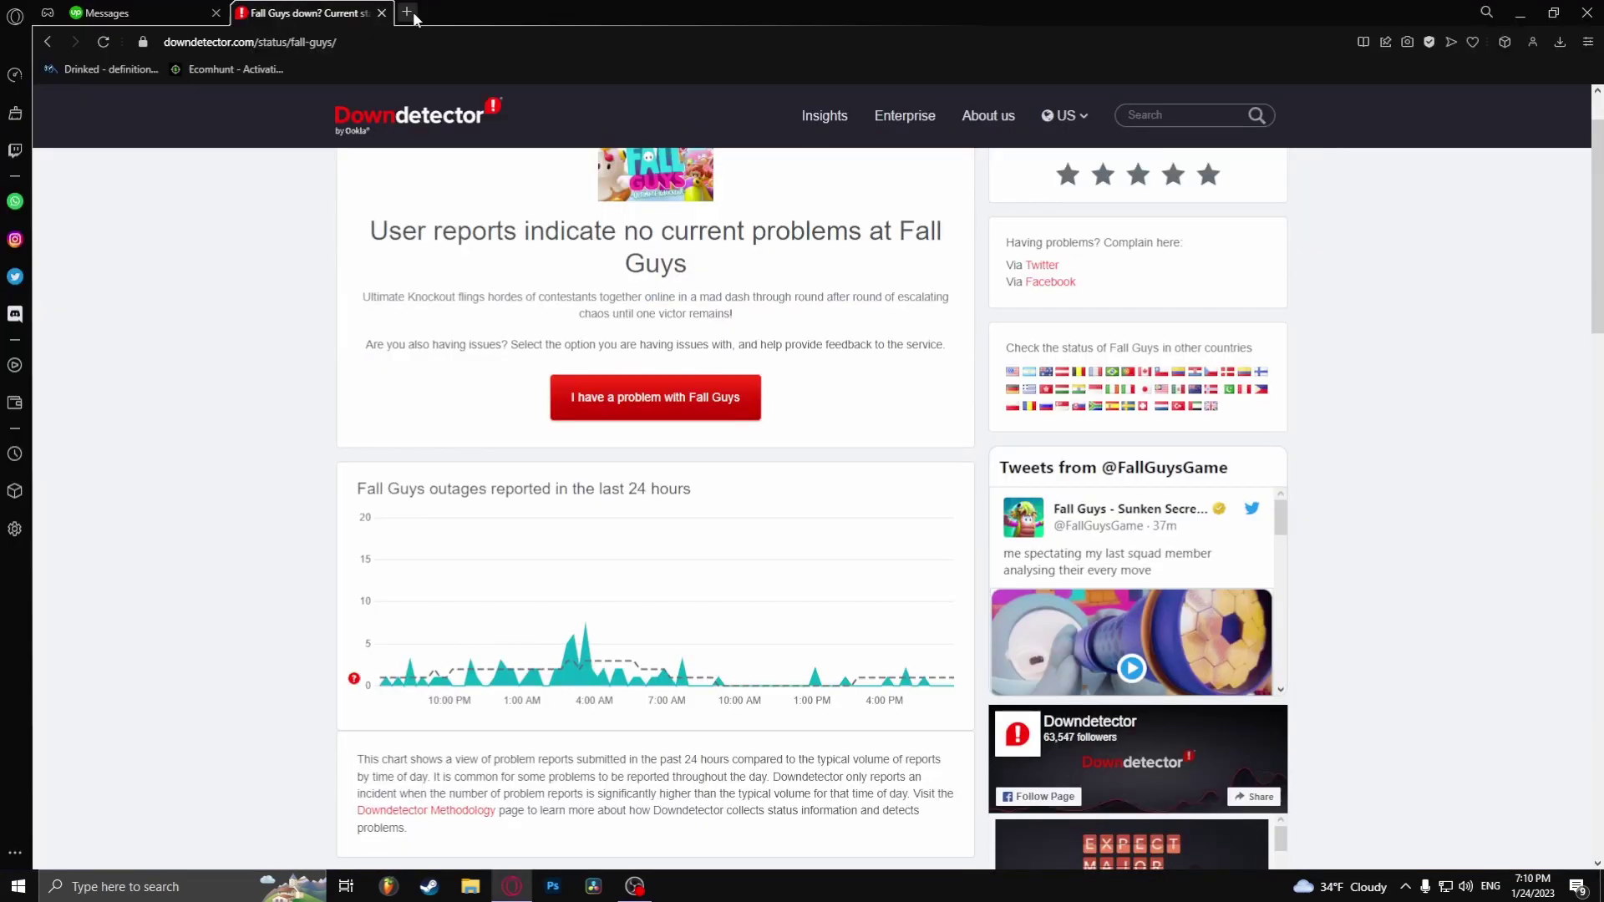
In a new tab, search microsoft.com for 'redistributable c++'.
{"action": "left_click", "coordinate": [407, 12]}
{"action": "type", "text": "m"}
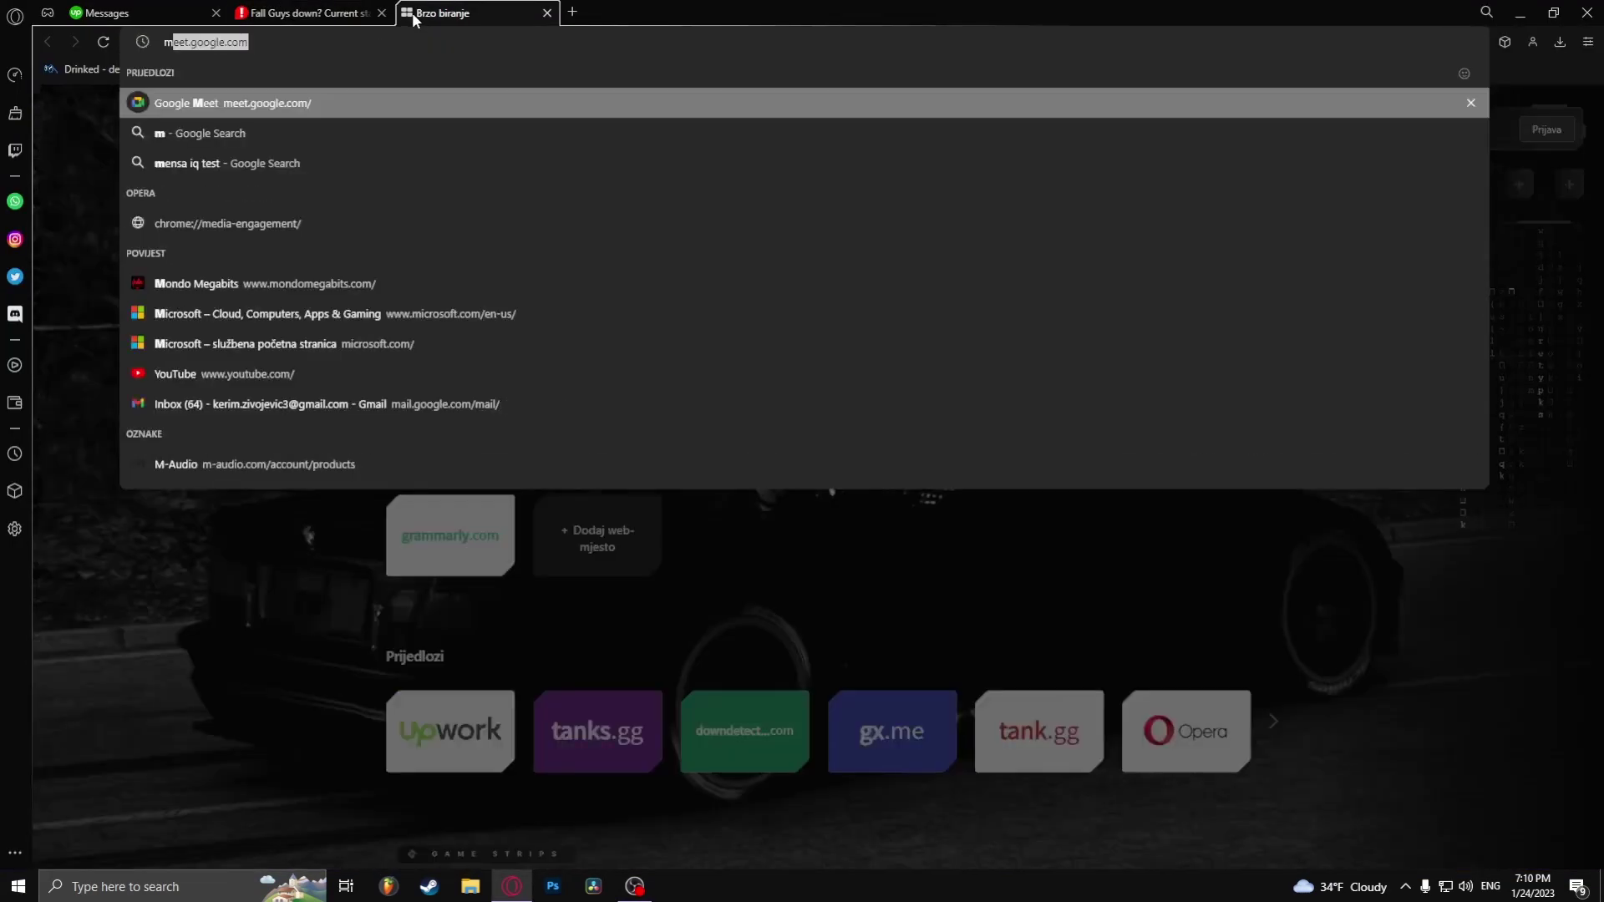
{"action": "type", "text": "icrosoft"}
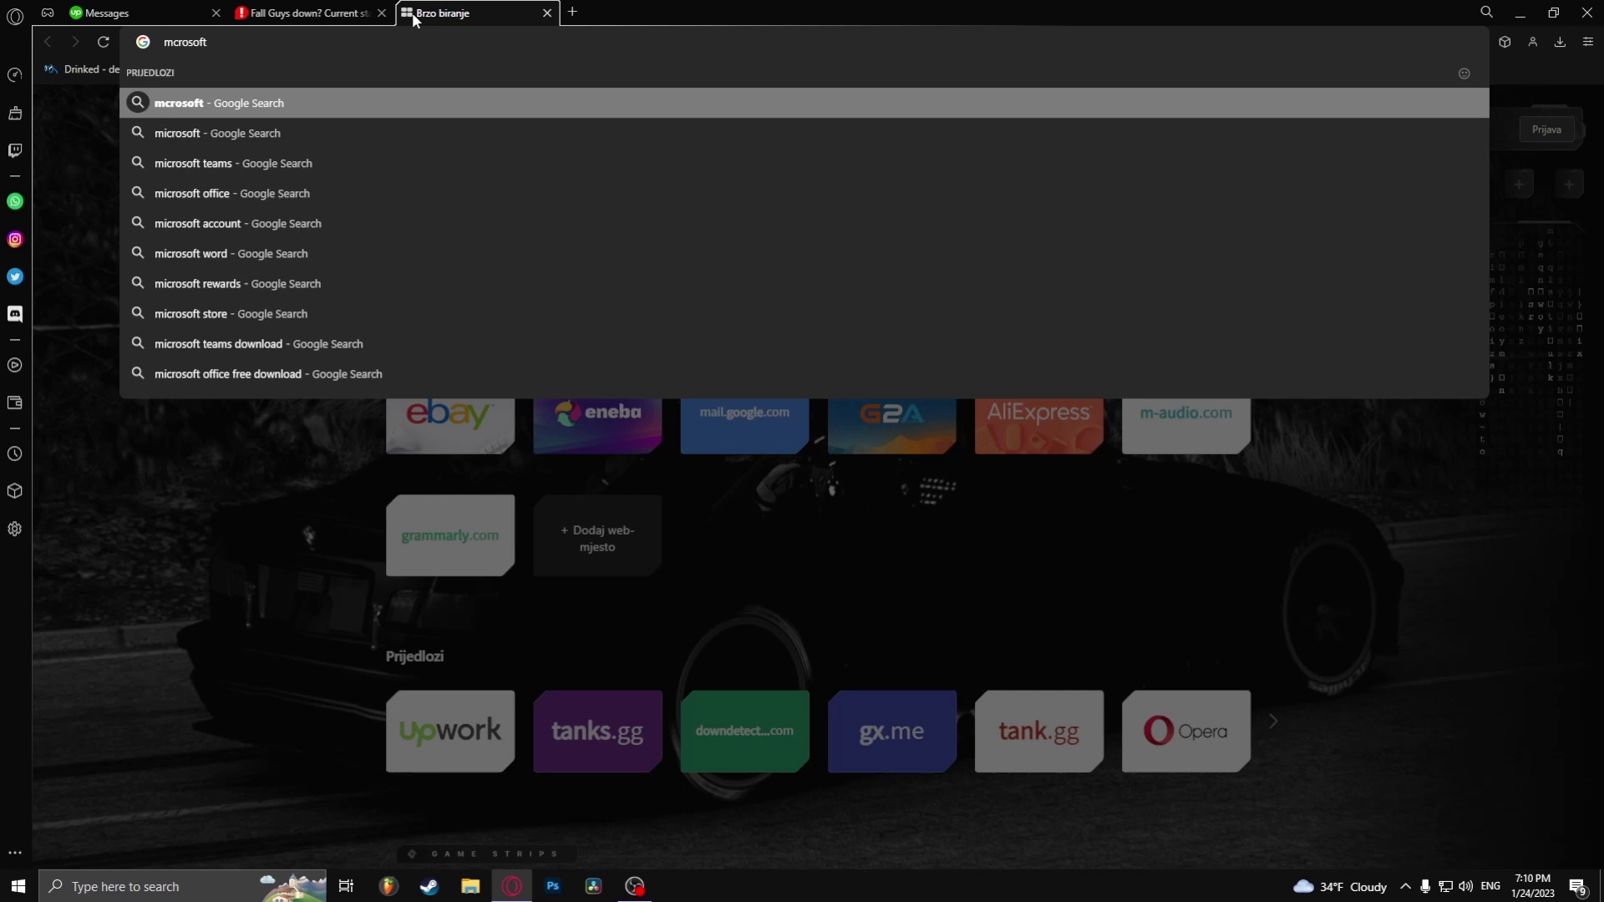
{"action": "type", "text": ".com"}
{"action": "key", "text": "Return"}
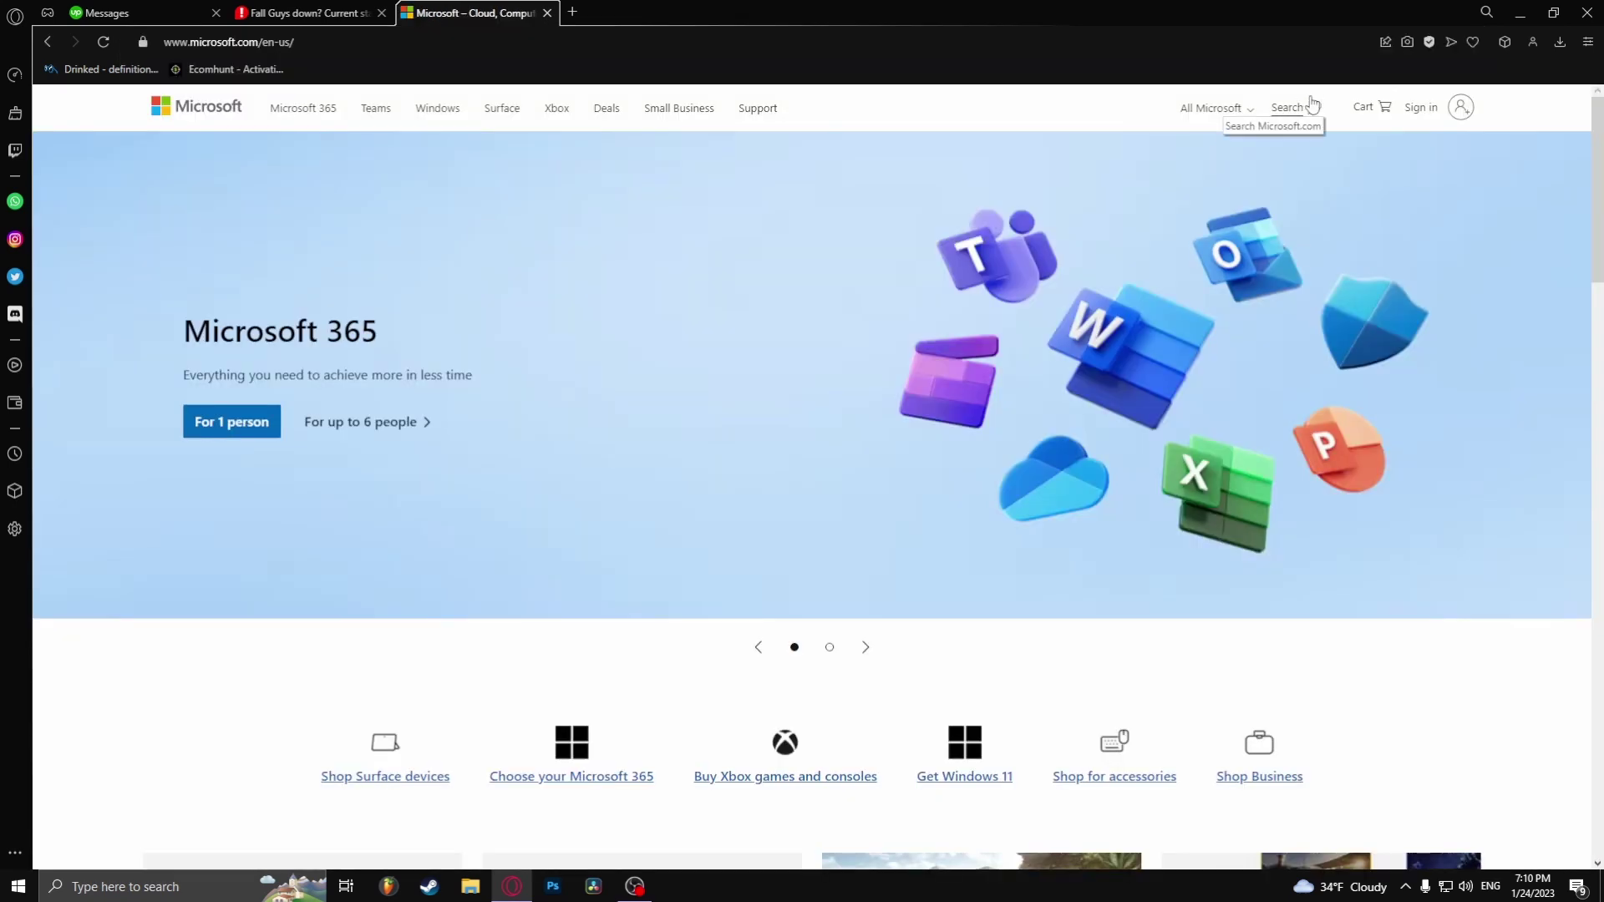
{"action": "left_click", "coordinate": [1313, 103]}
{"action": "type", "text": "re"}
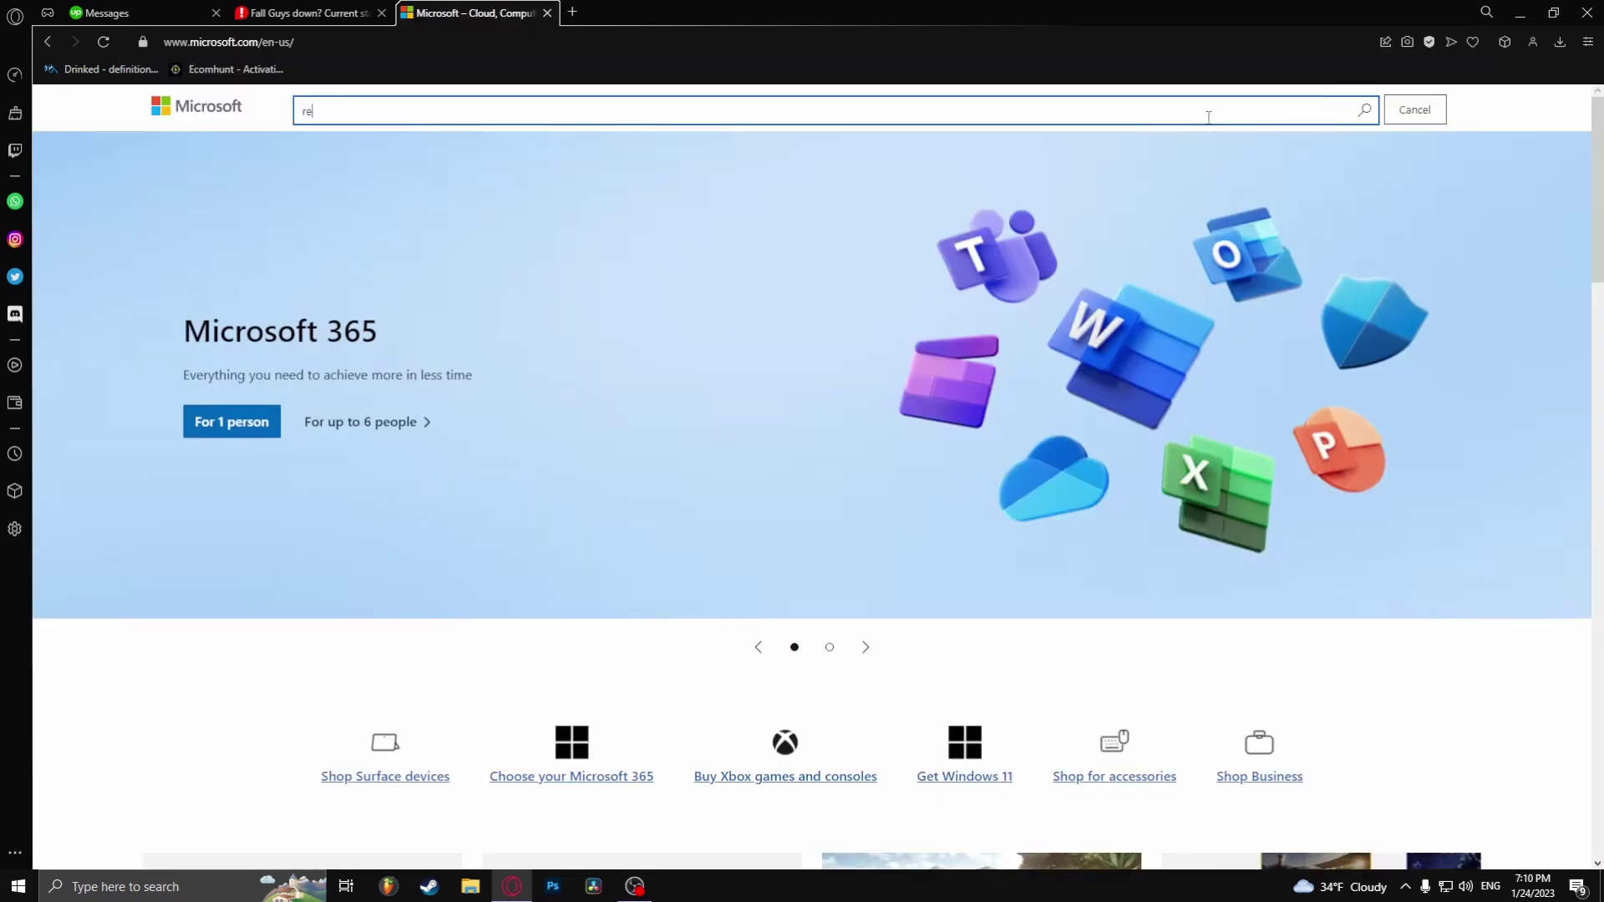
{"action": "type", "text": "dis"}
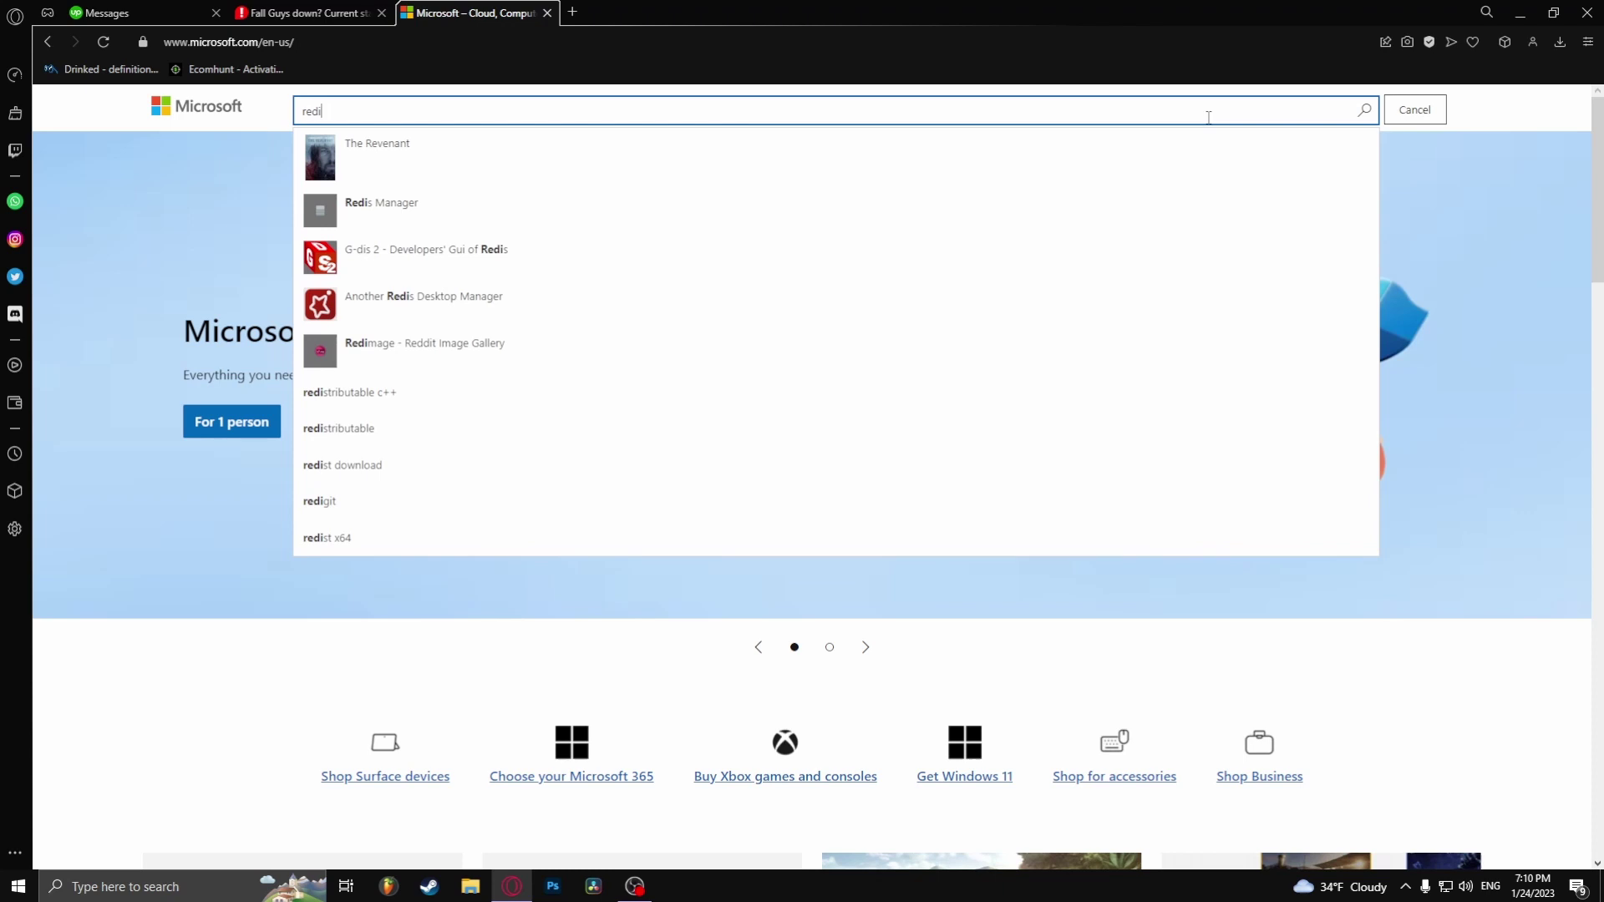
{"action": "type", "text": "tr"}
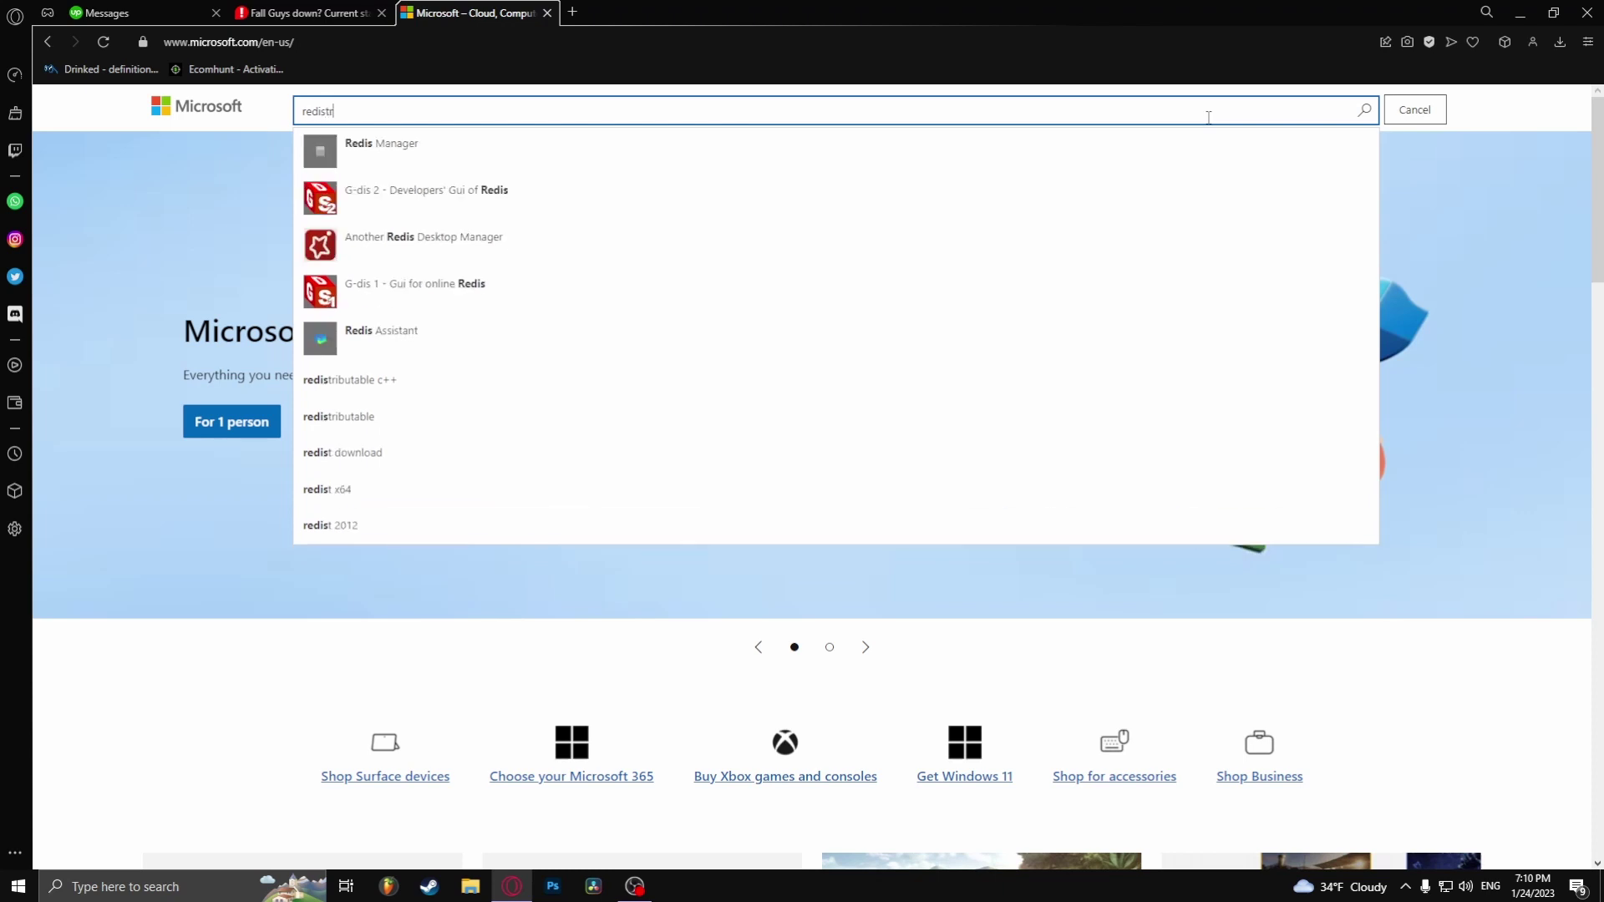
{"action": "type", "text": "ibutable"}
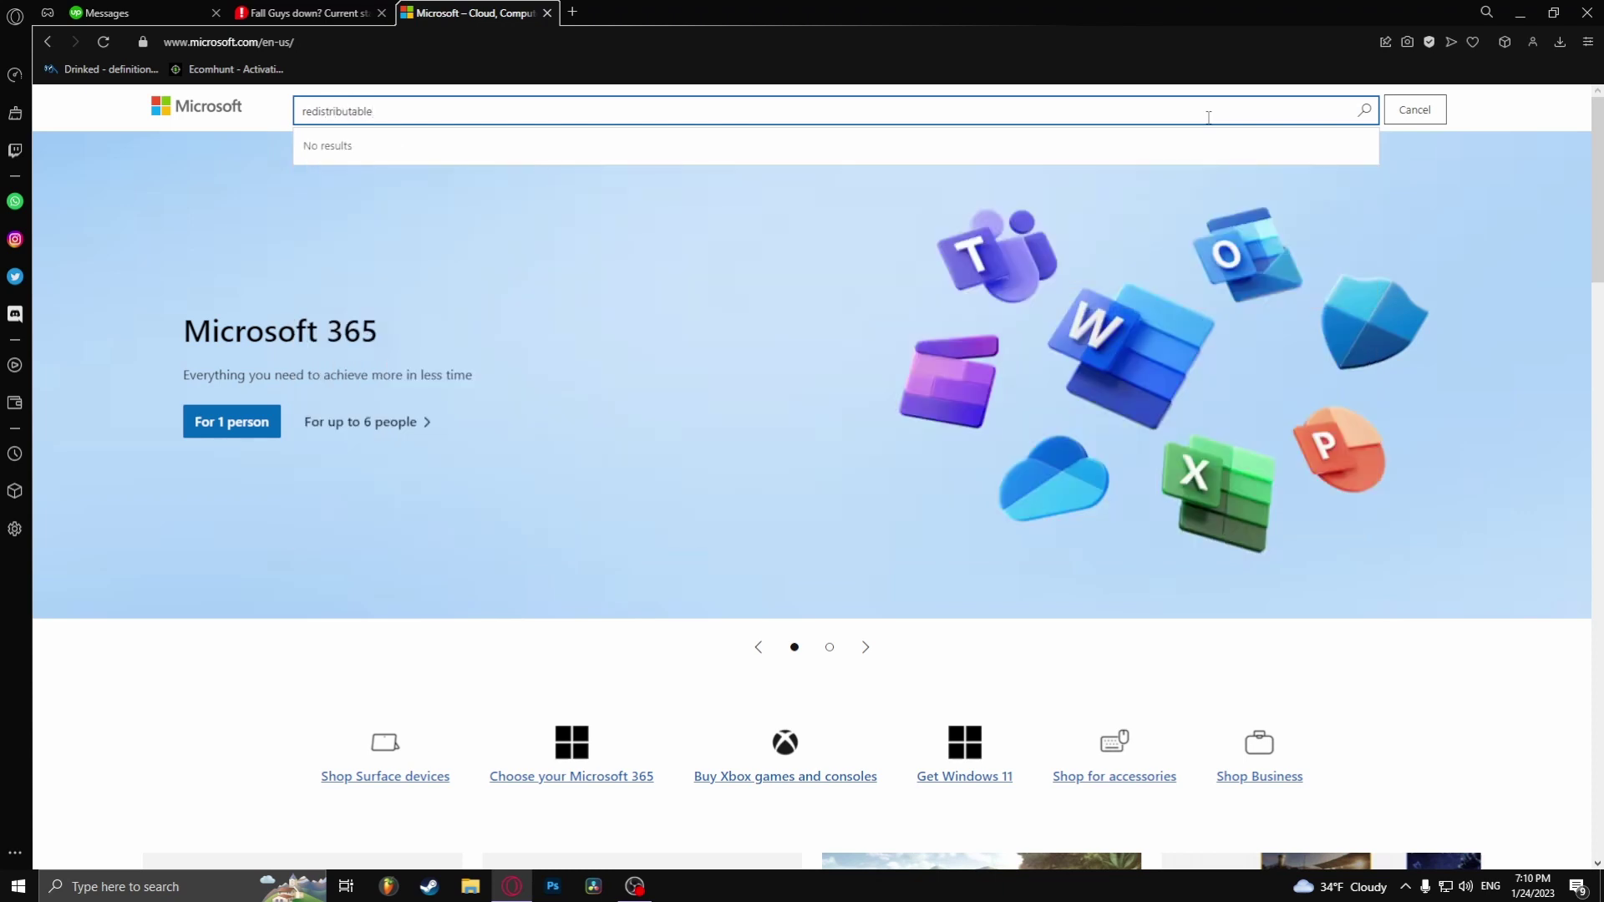
{"action": "key", "text": "BackSpace"}
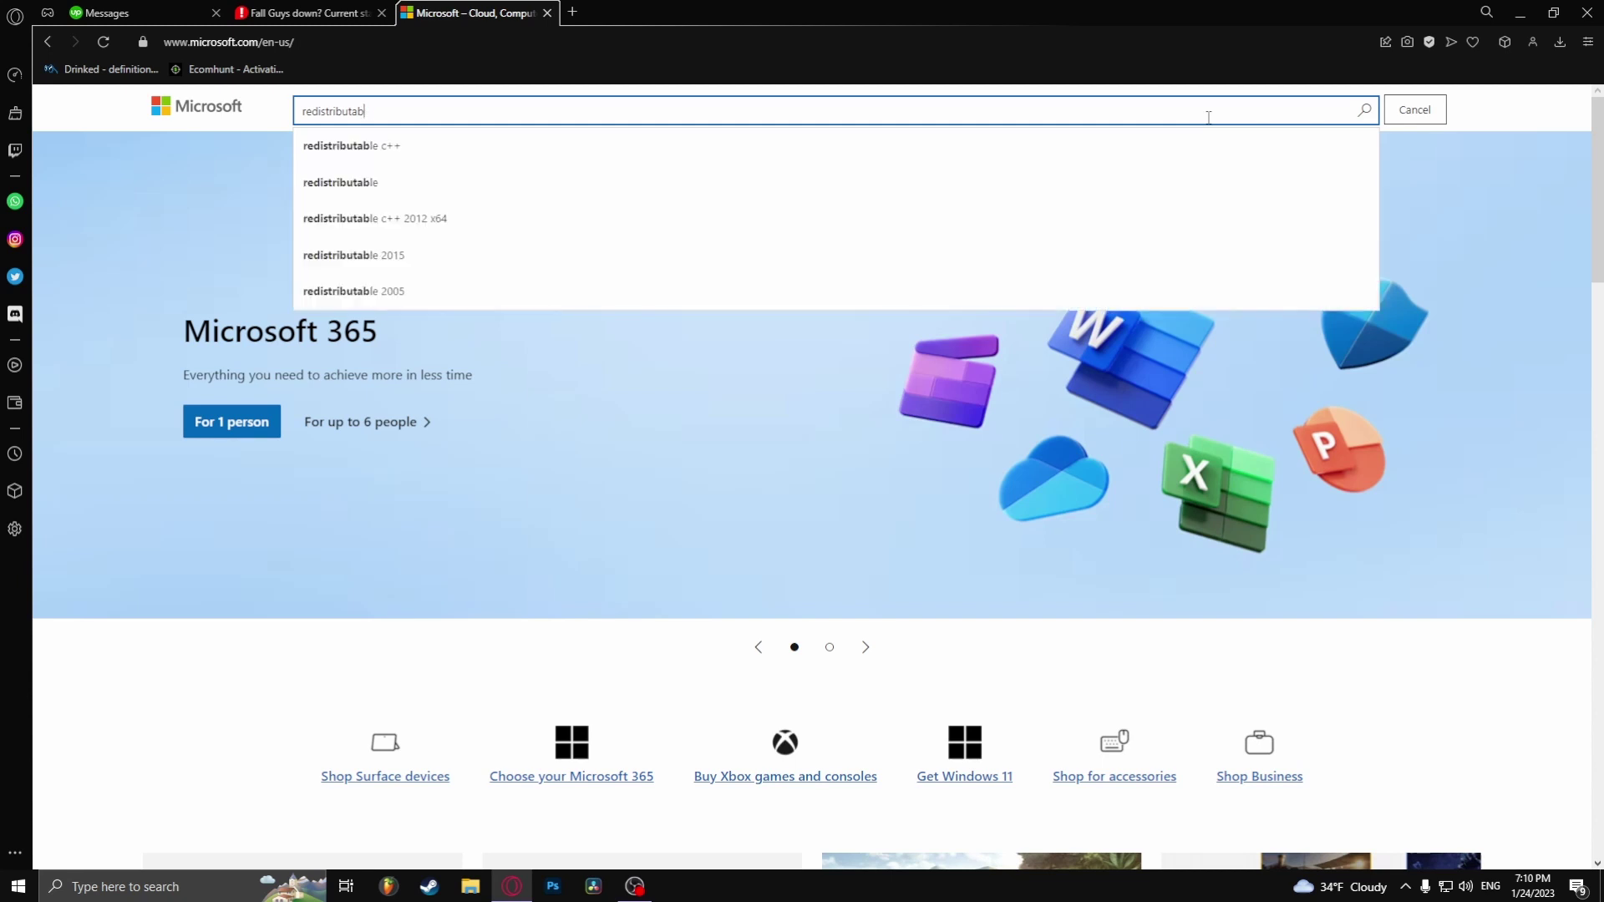
{"action": "key", "text": "Down"}
{"action": "key", "text": "Return"}
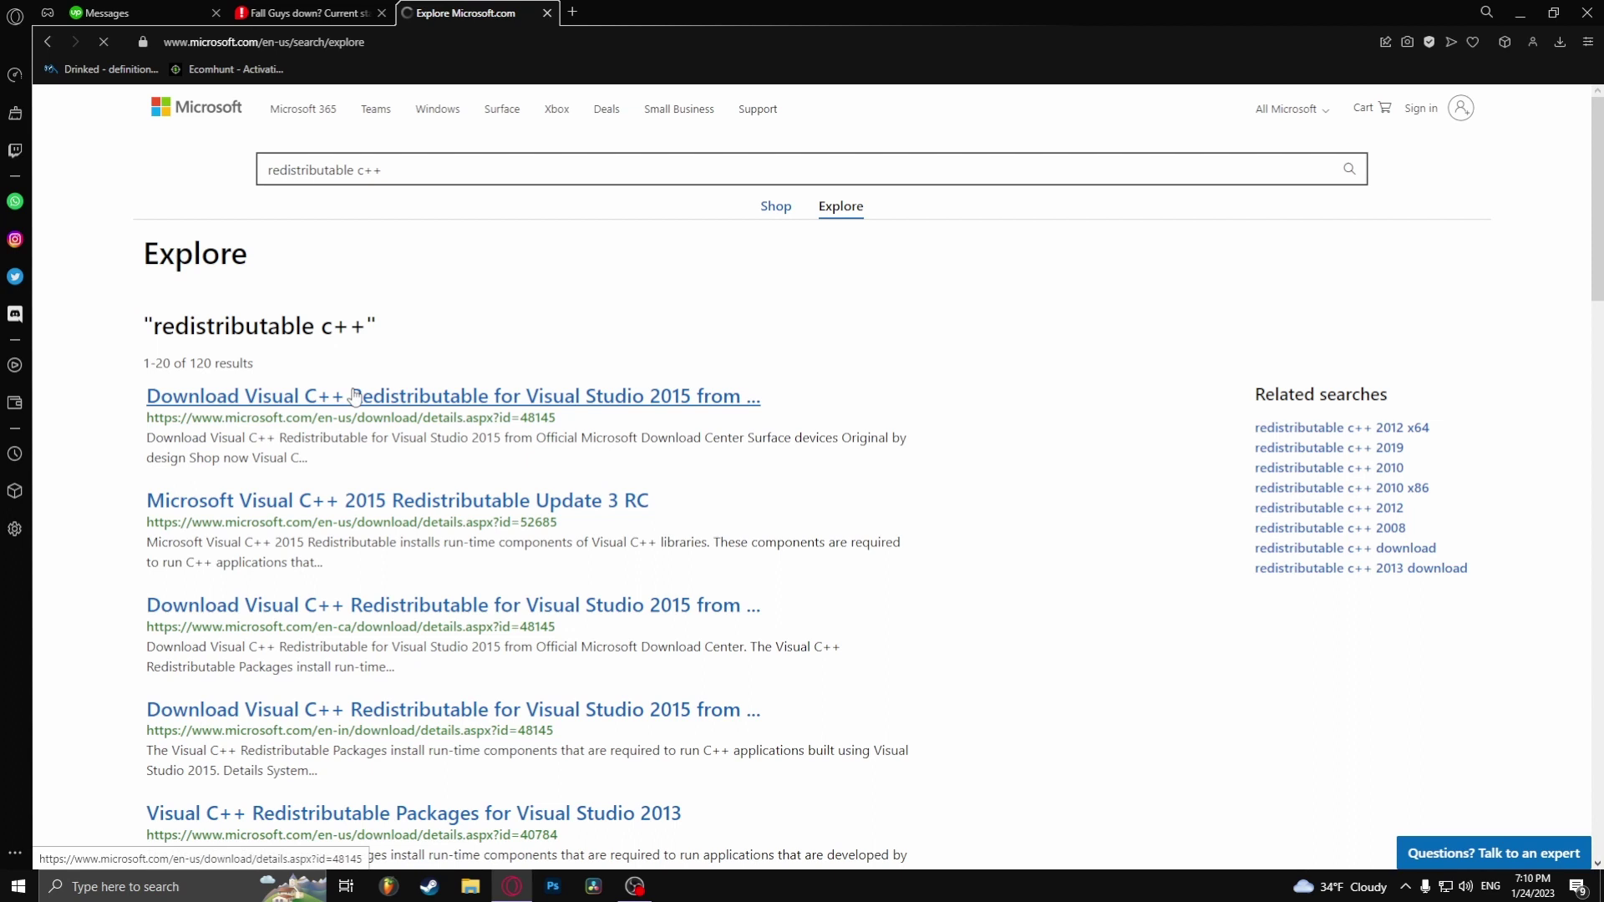
Download vc_redist.x64.exe and vc_redist.x86.exe from the Visual C++ 2015 Redistributable page and check the downloads list.
{"action": "left_click", "coordinate": [388, 398]}
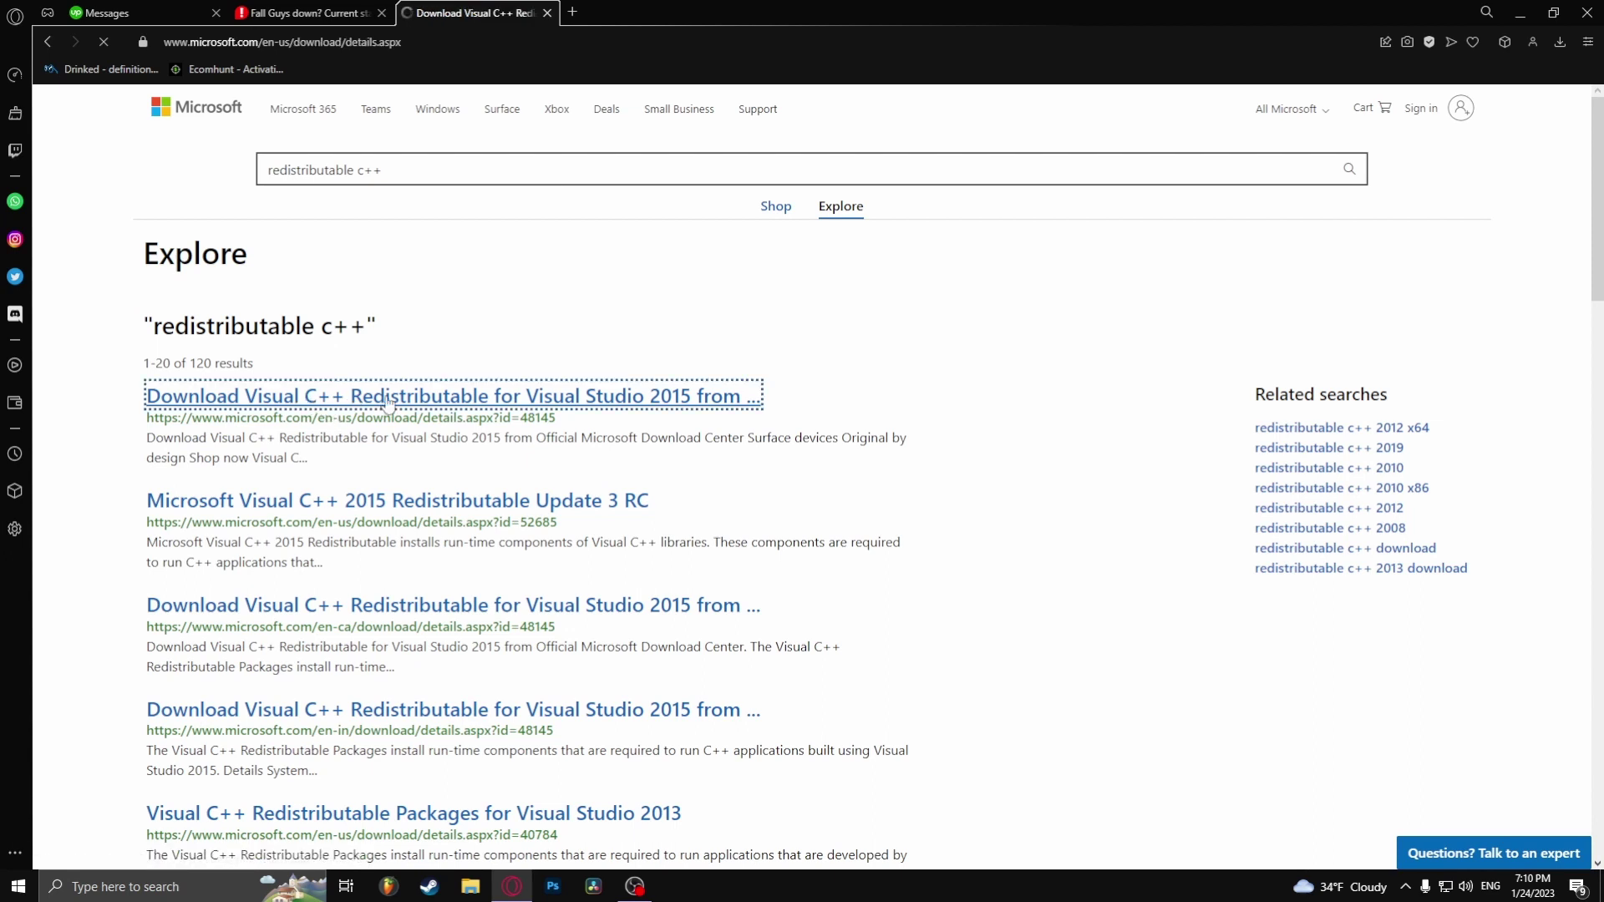
{"action": "scroll", "coordinate": [754, 639], "scroll_direction": "down", "scroll_amount": 2}
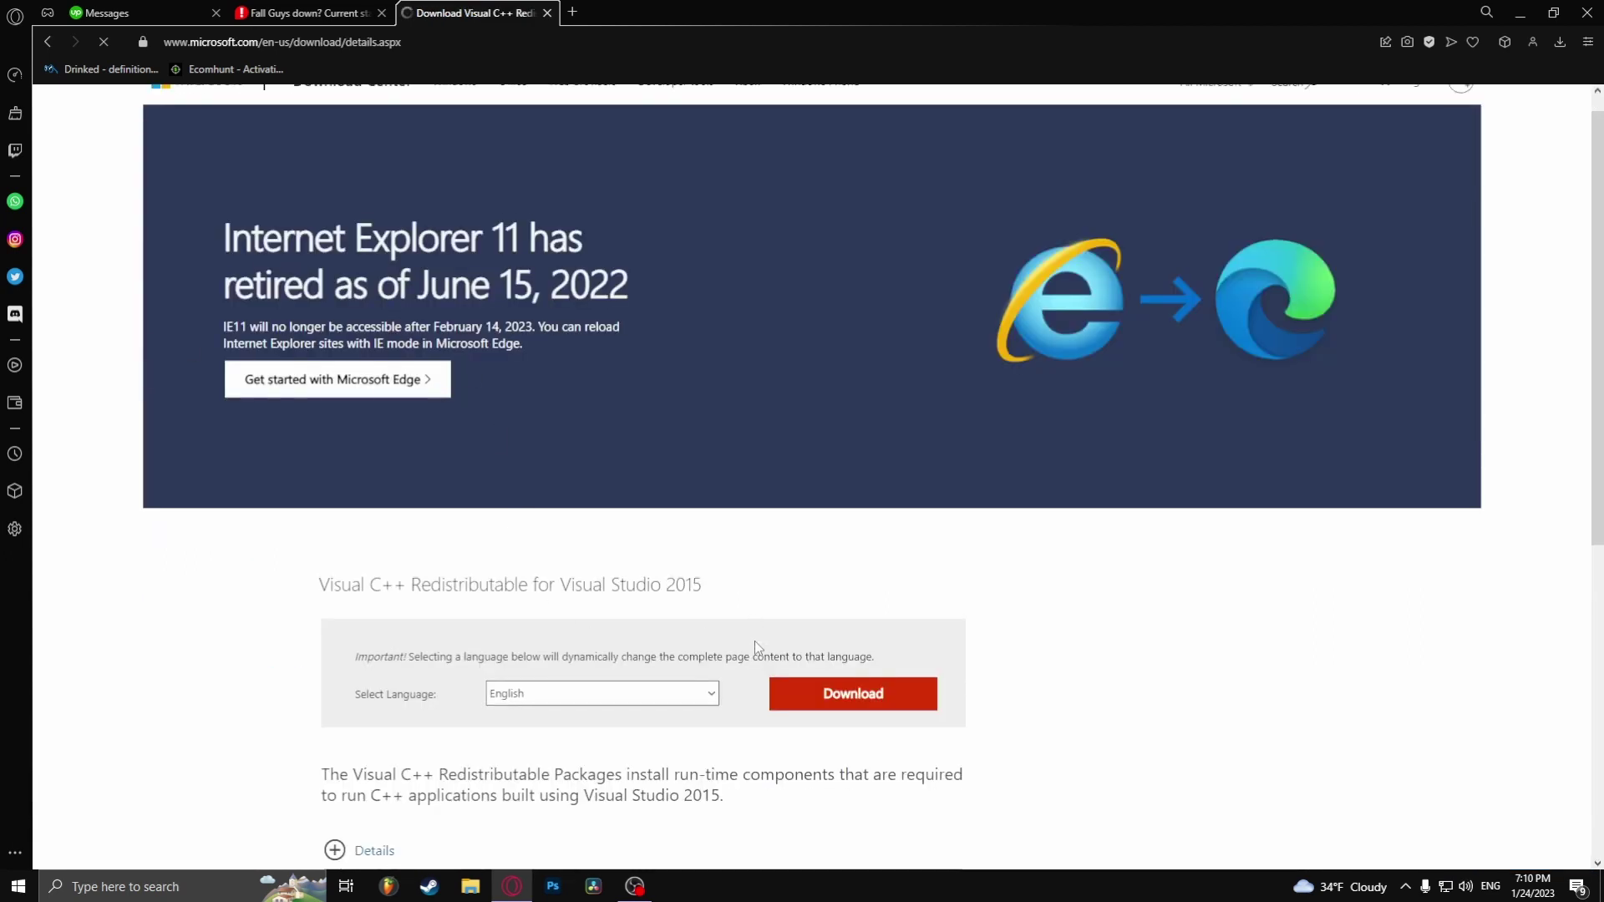
{"action": "left_click", "coordinate": [808, 488]}
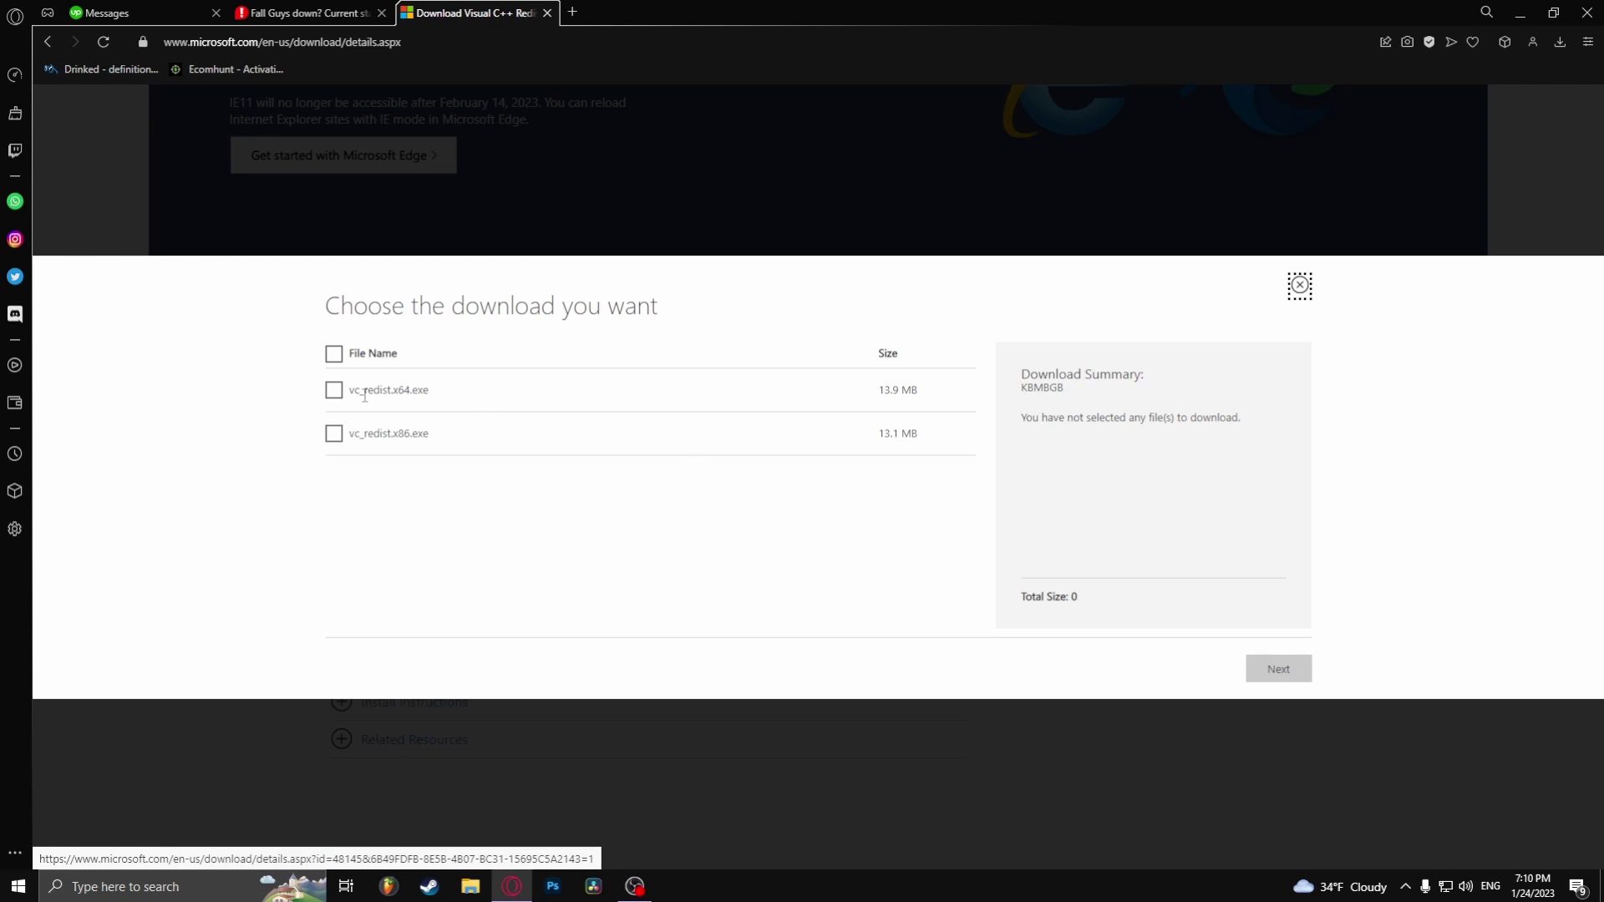
{"action": "left_click", "coordinate": [334, 390]}
{"action": "left_click", "coordinate": [334, 431]}
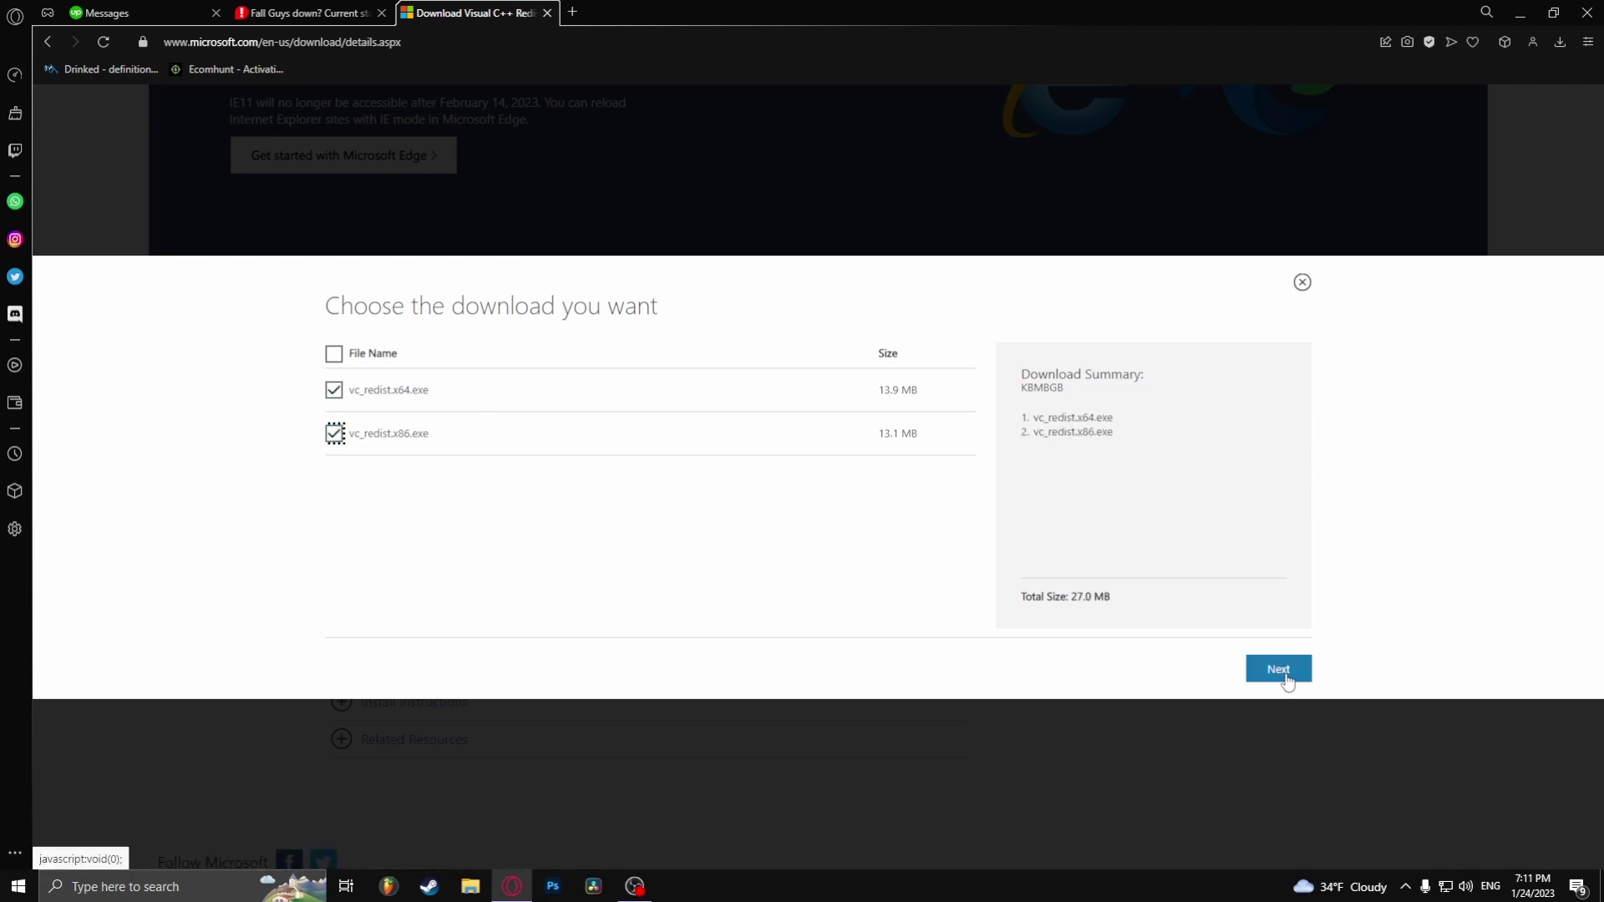
{"action": "left_click", "coordinate": [1560, 43]}
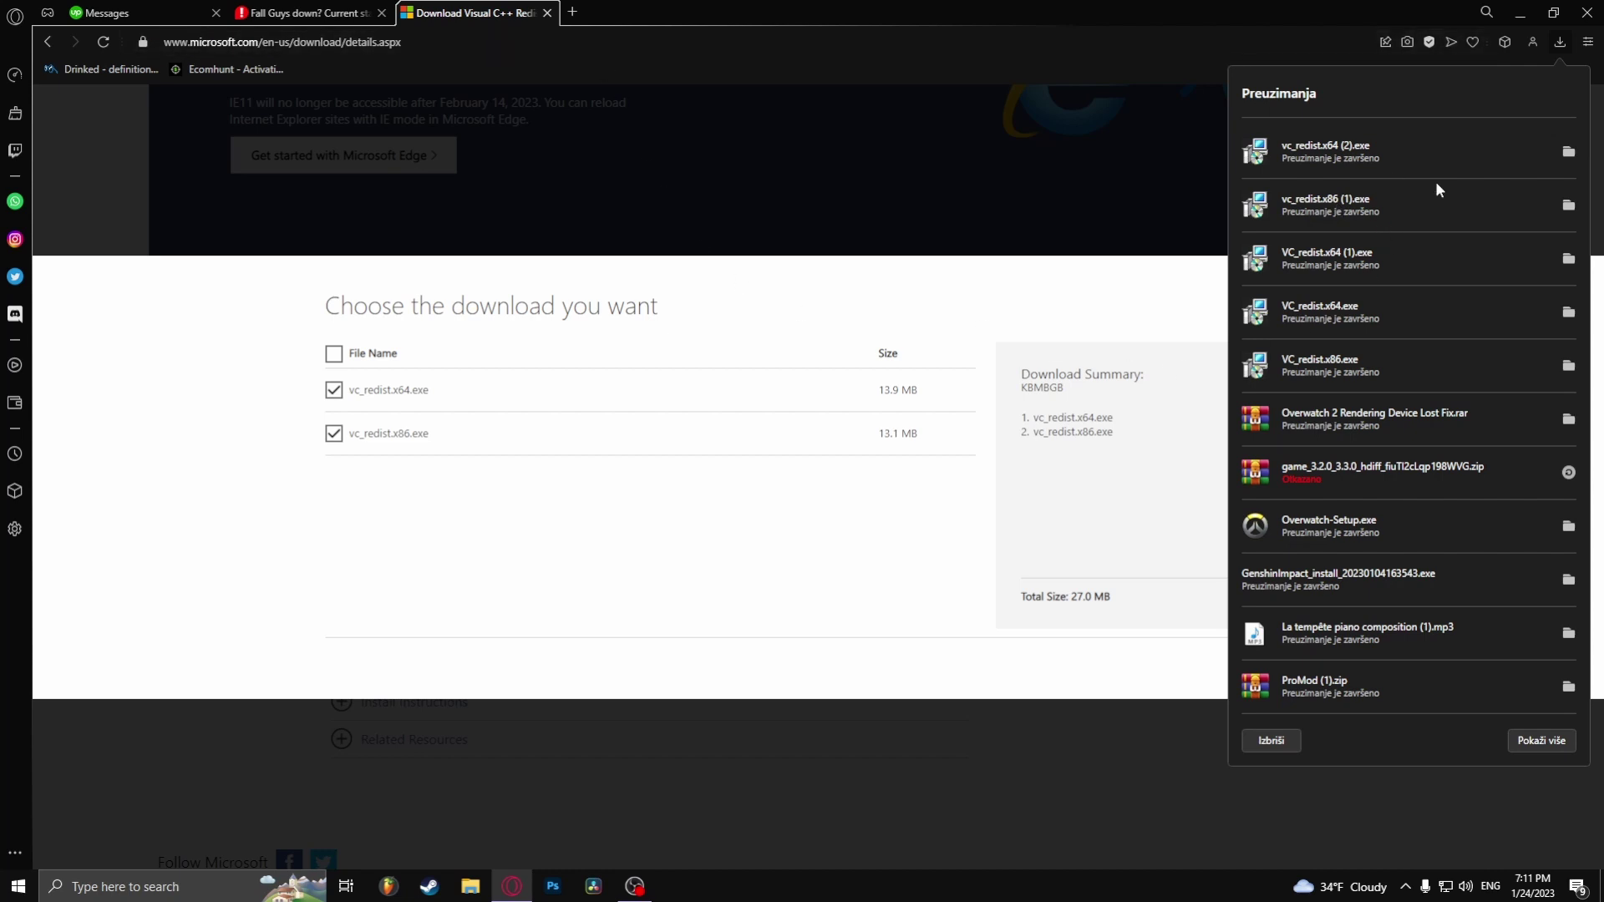
Run vc_redist.x64 with the license accepted, dismiss the already-installed failure, and return to the desktop.
{"action": "left_click", "coordinate": [1568, 150]}
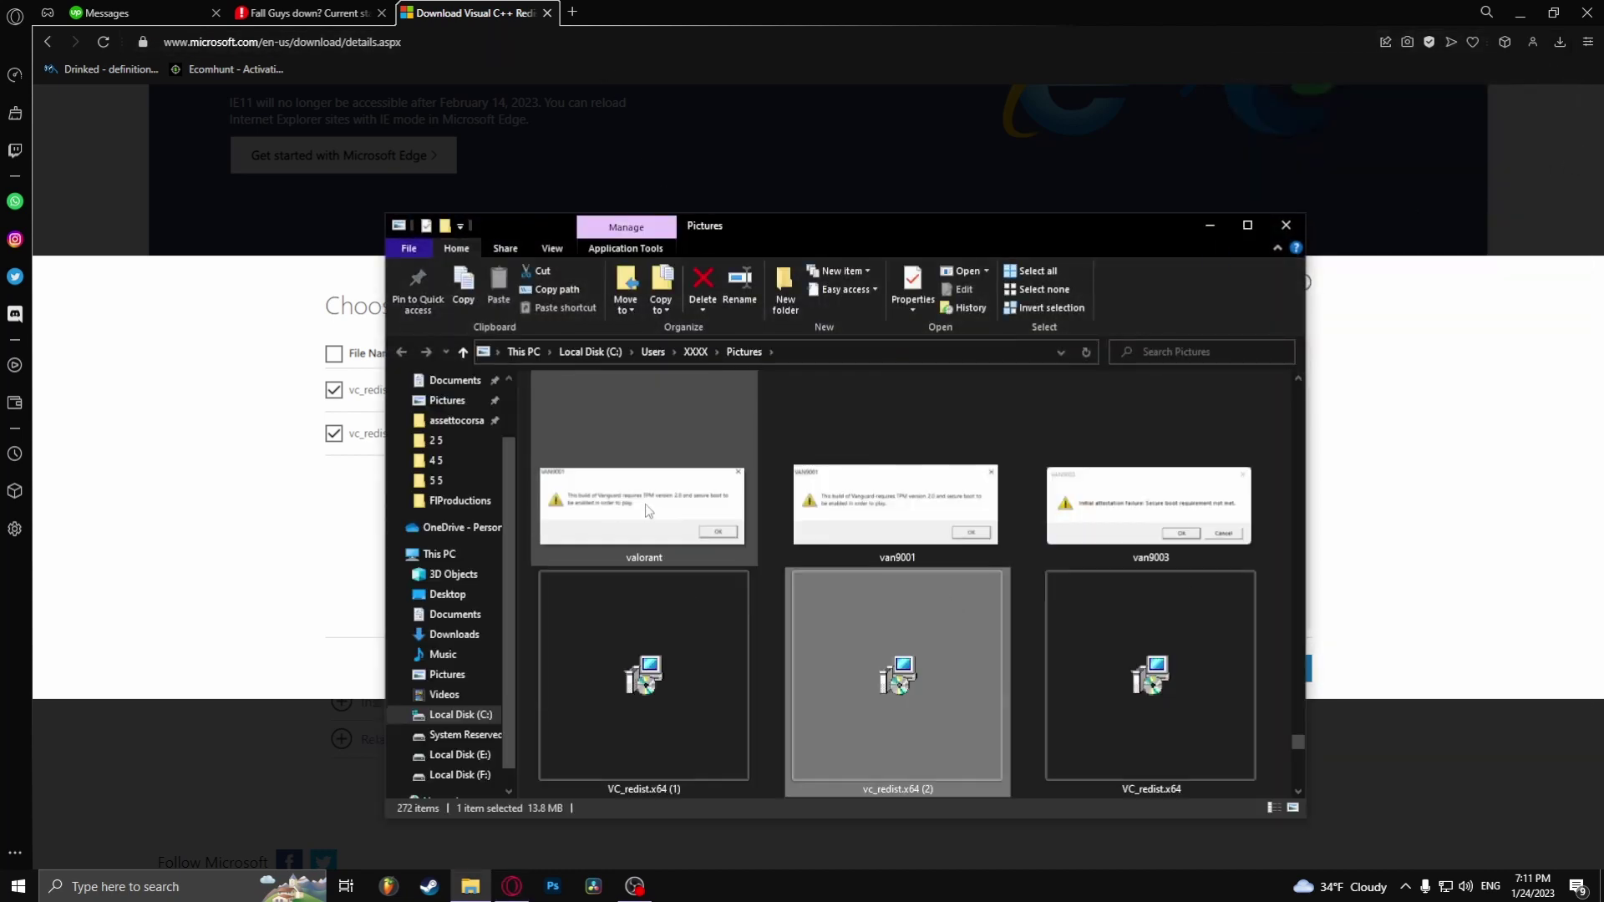
{"action": "double_click", "coordinate": [836, 656]}
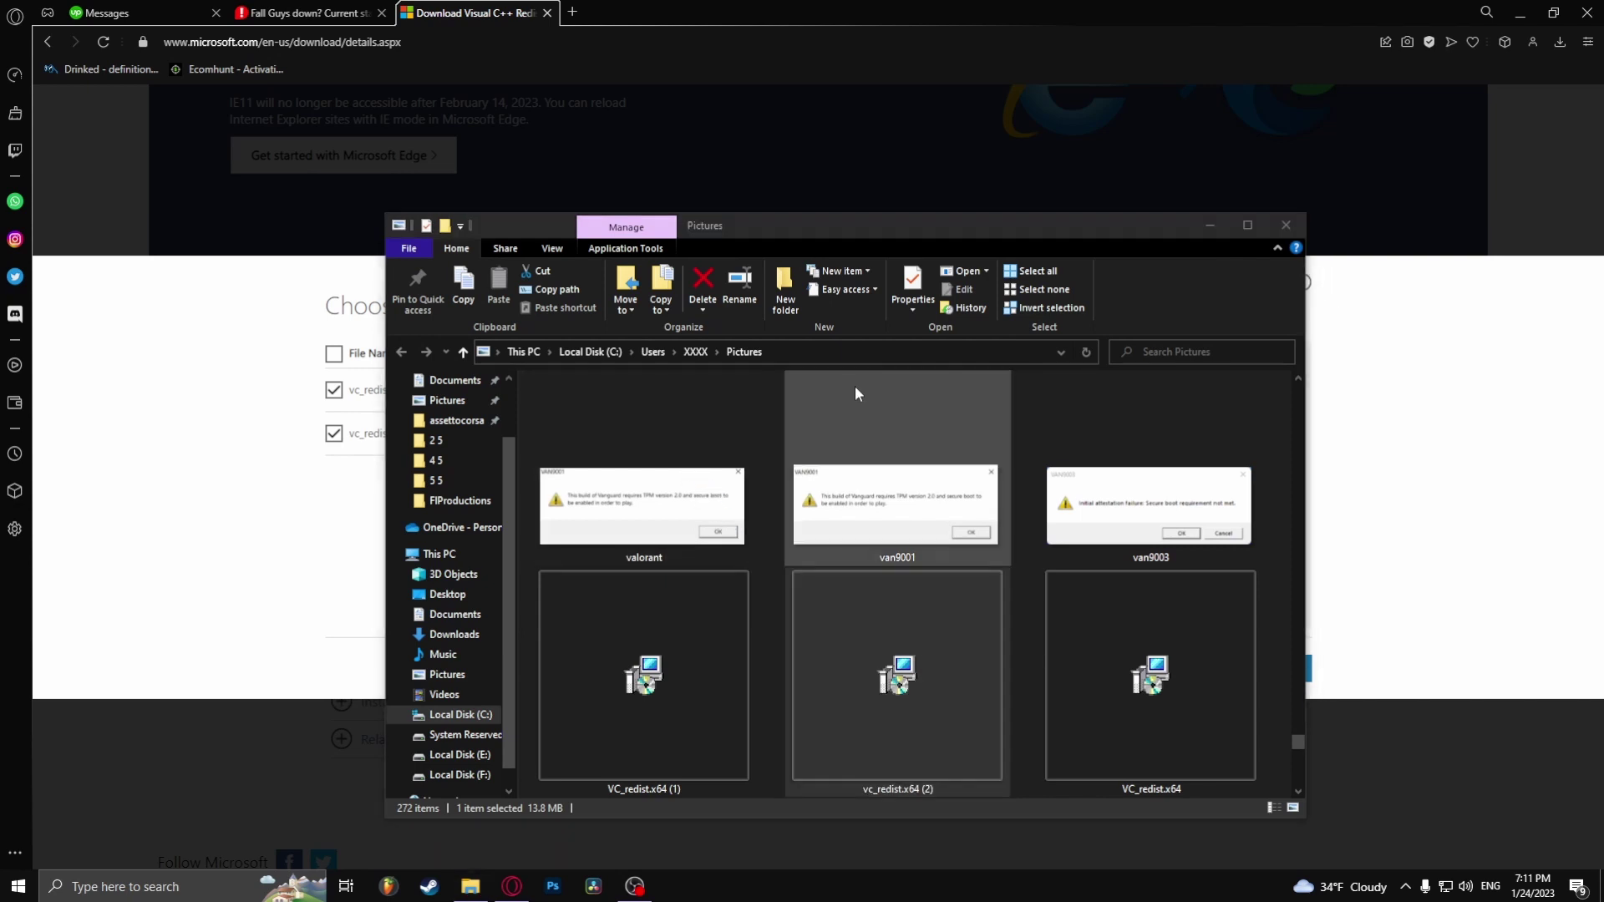
{"action": "left_click", "coordinate": [616, 512]}
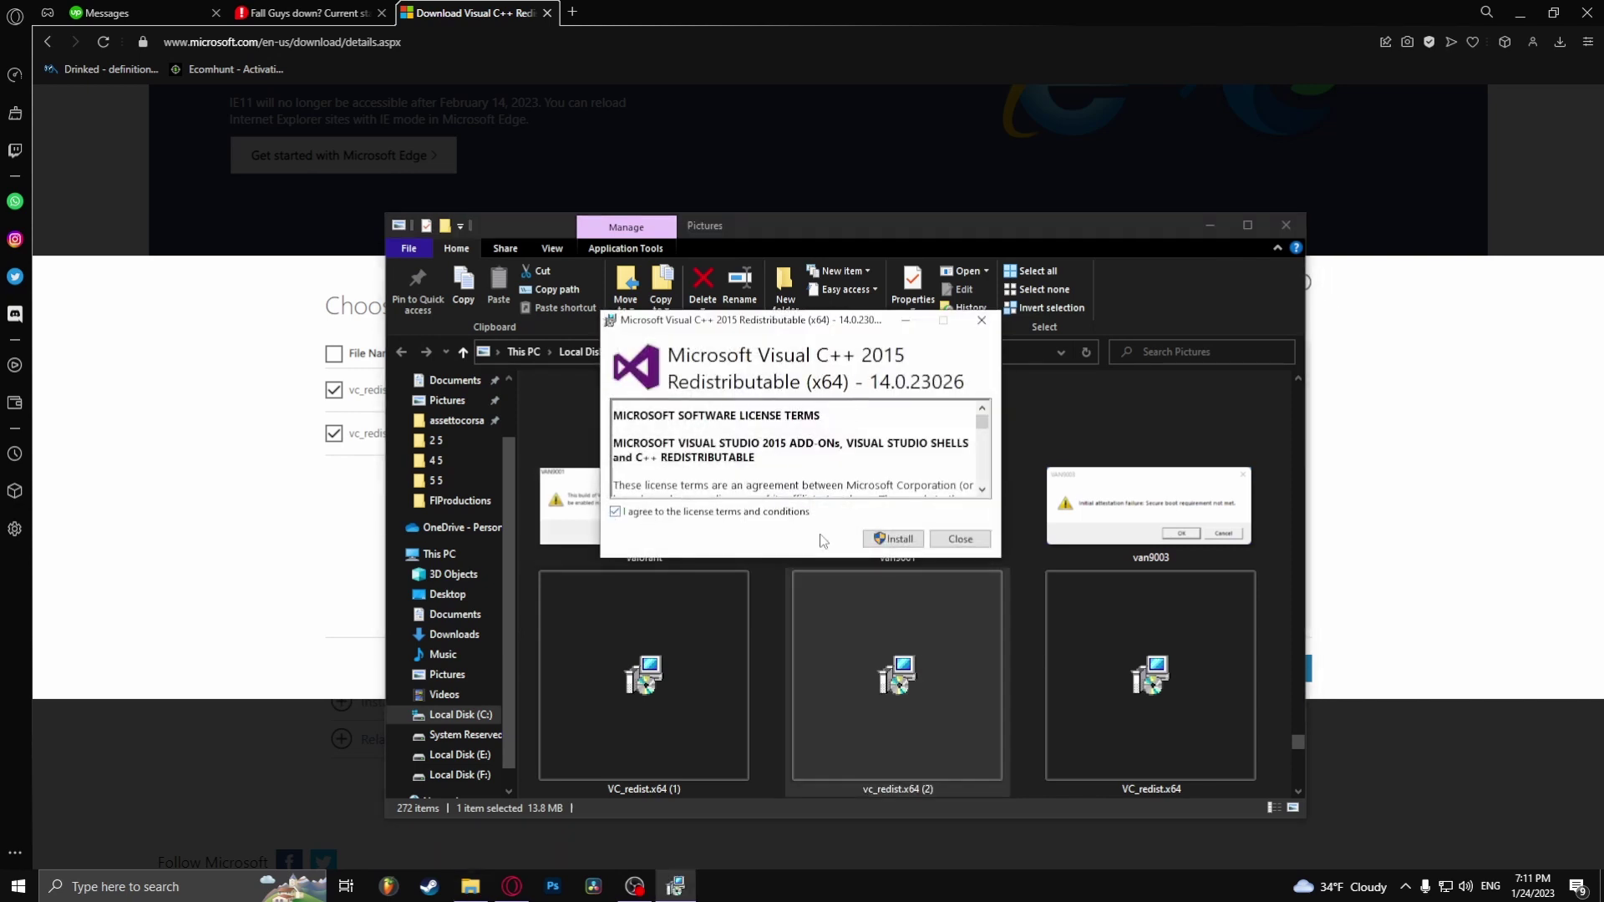
{"action": "left_click", "coordinate": [914, 540]}
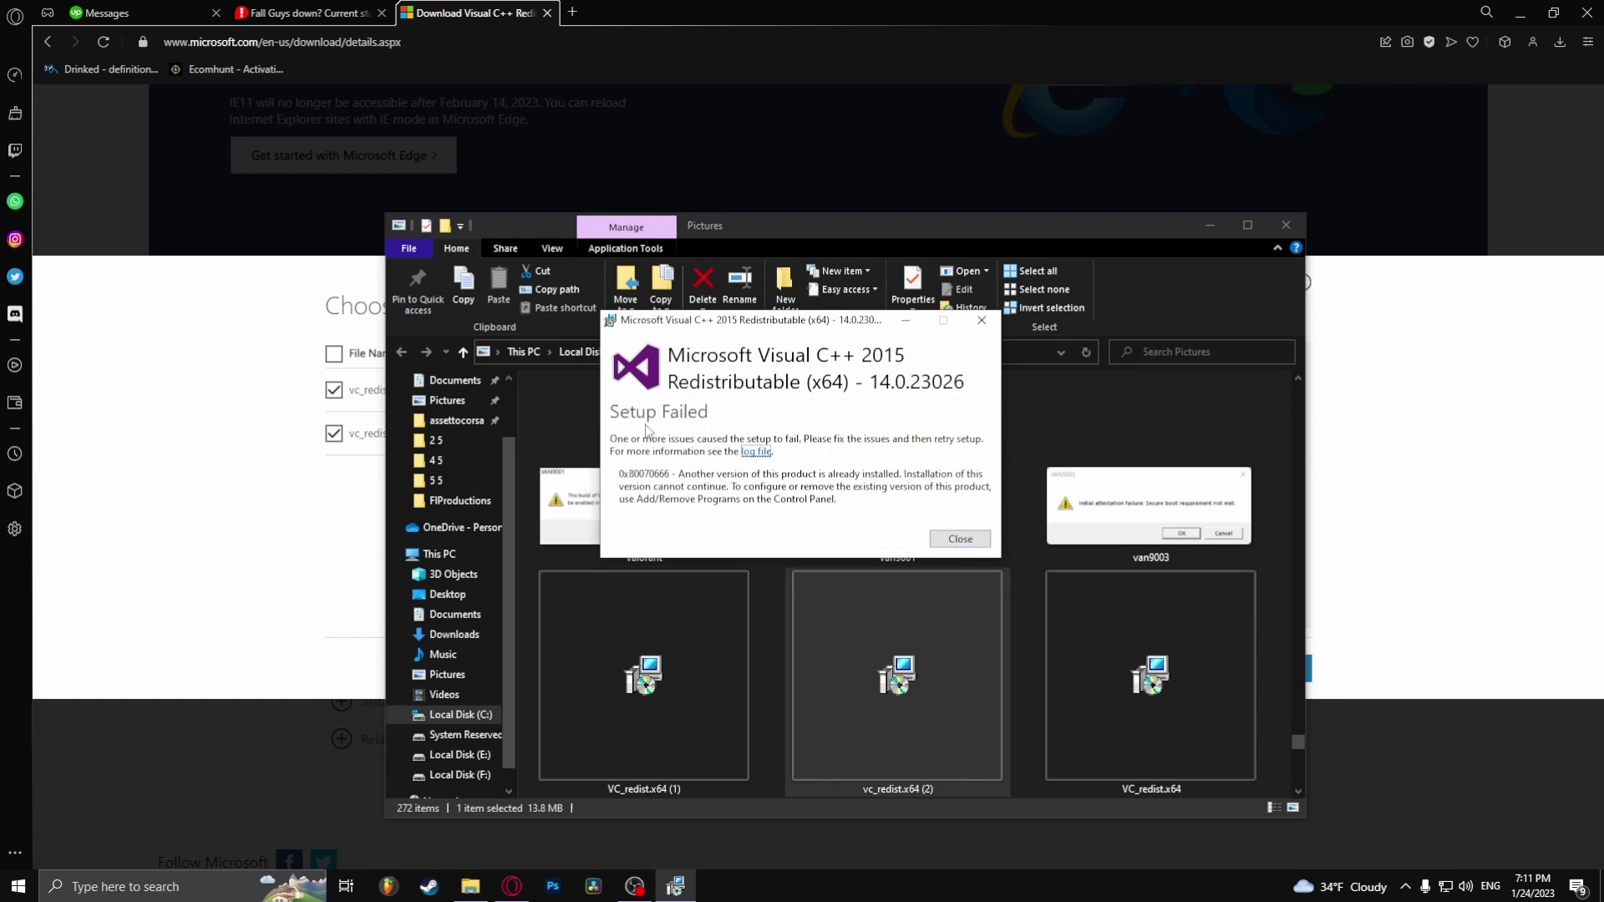
{"action": "left_click", "coordinate": [960, 538]}
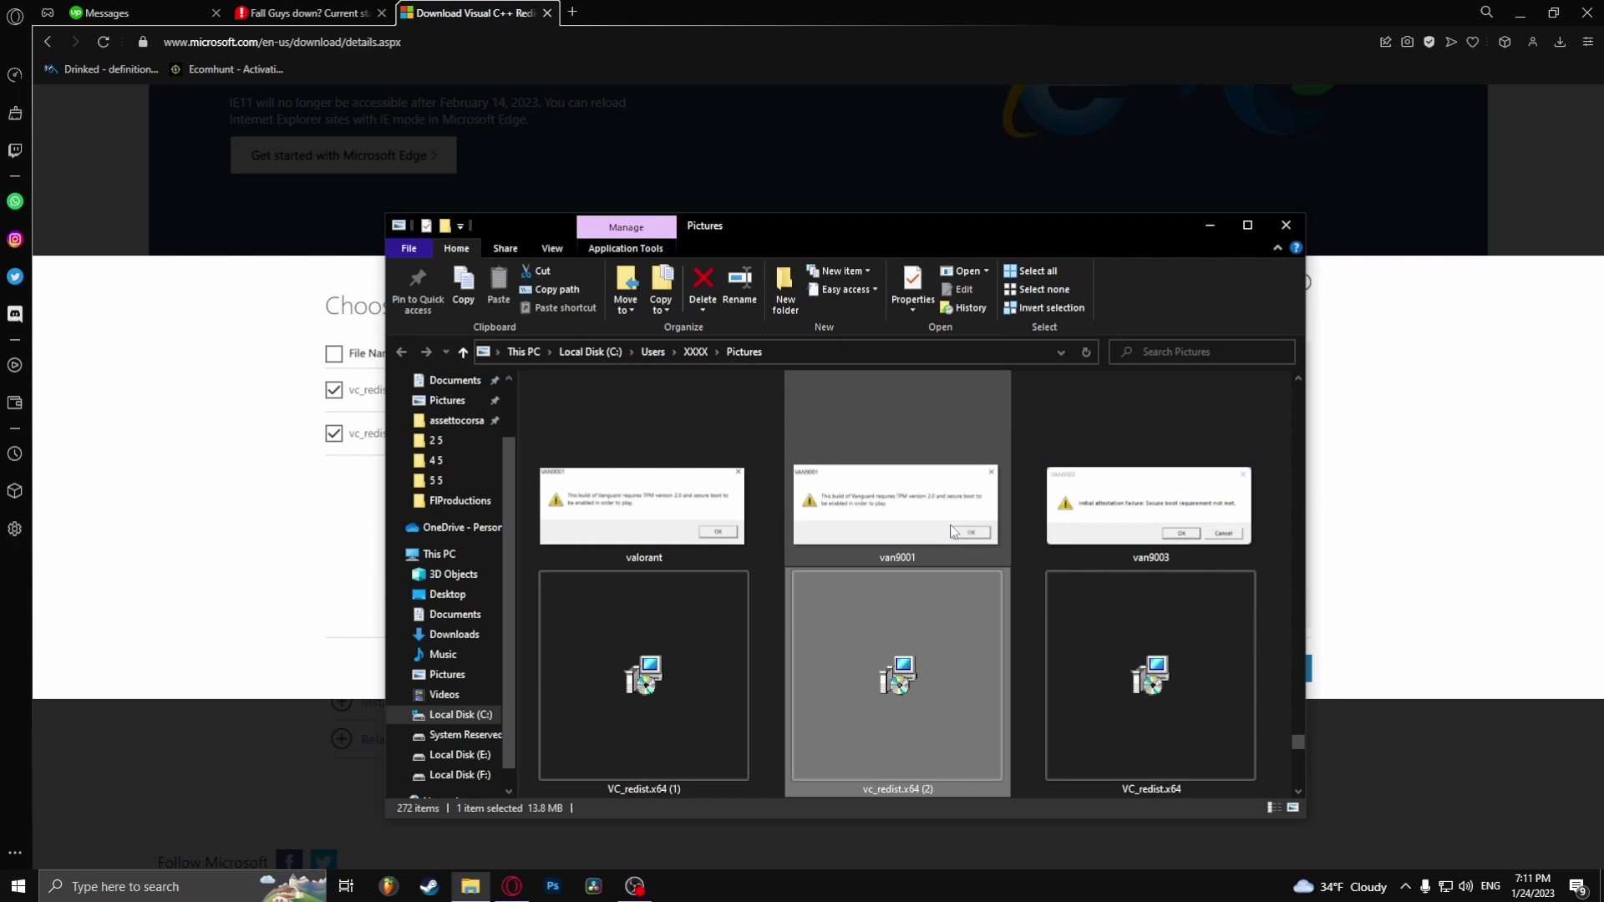
{"action": "left_click", "coordinate": [1286, 227]}
{"action": "key", "text": "super+d"}
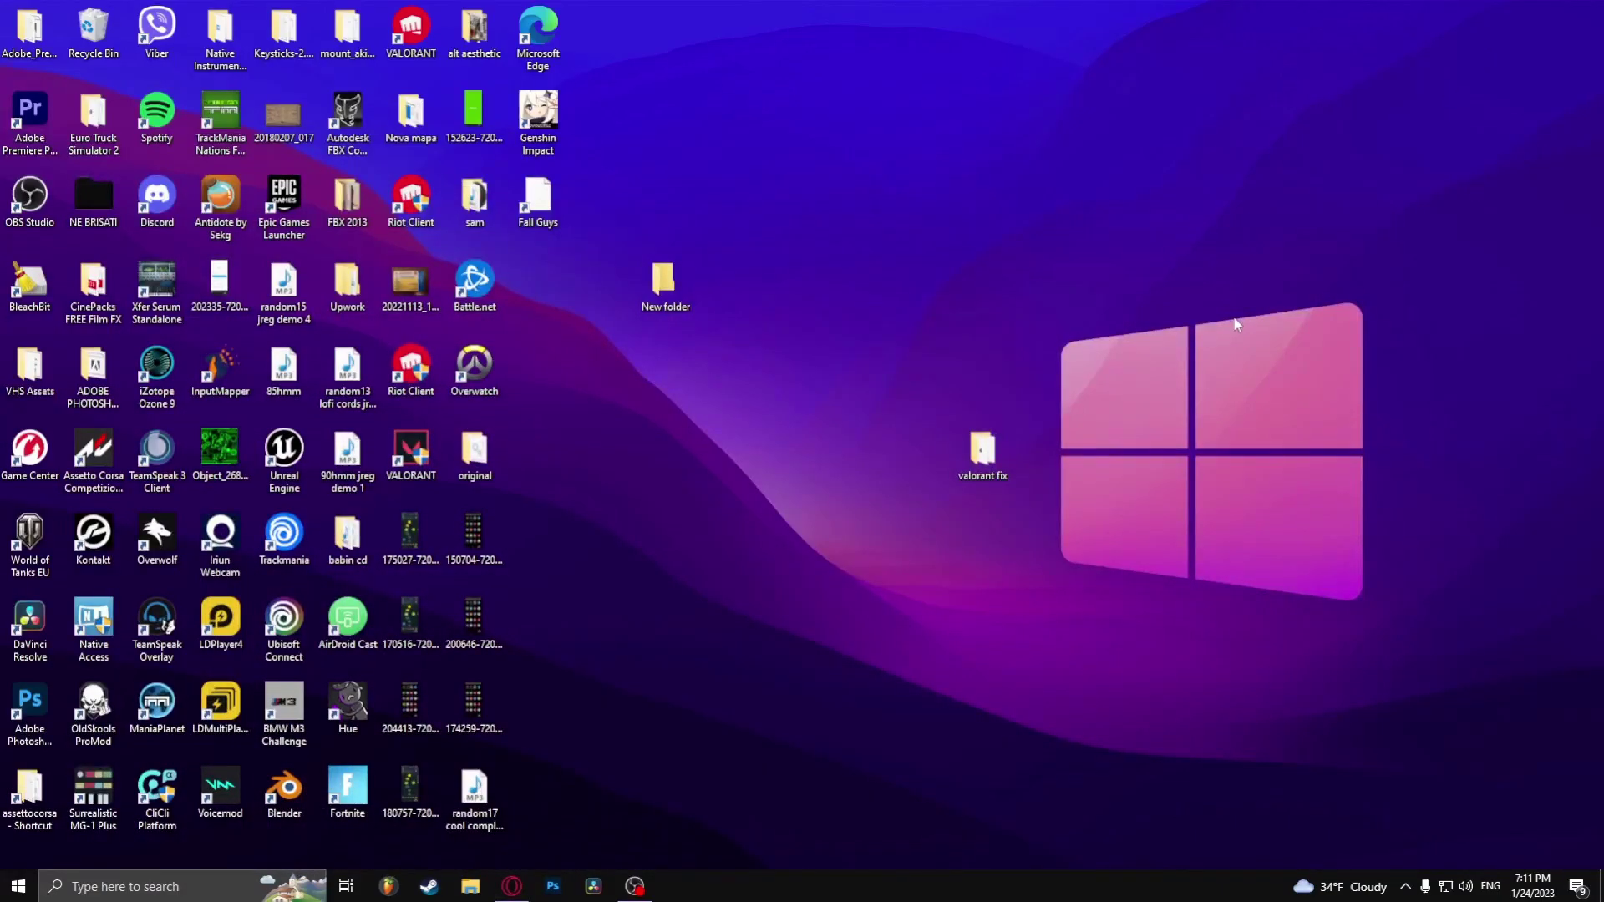